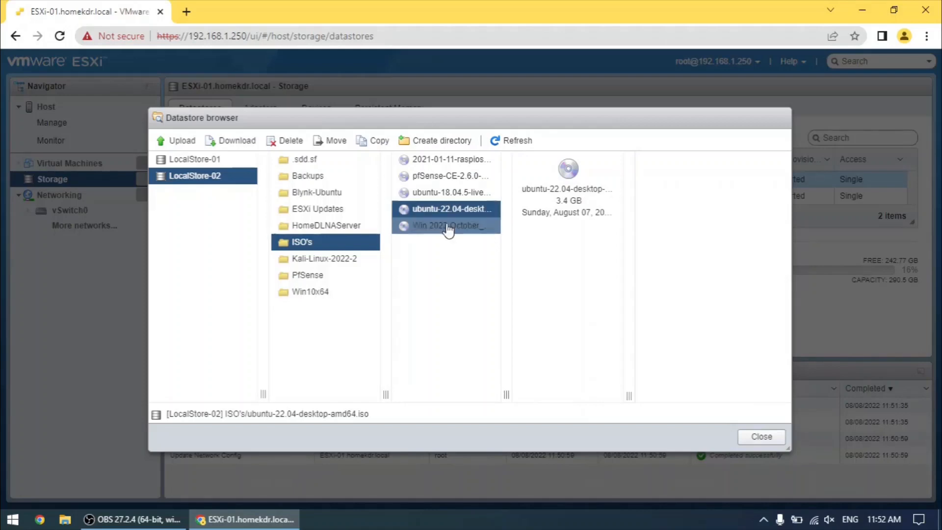
# Upload ubuntu-22.04-live-server-amd64.iso from the Downloads folder into the ISO's folder on LocalStore-02, and close the datastore browser once it is listed.
pyautogui.click(190, 144)
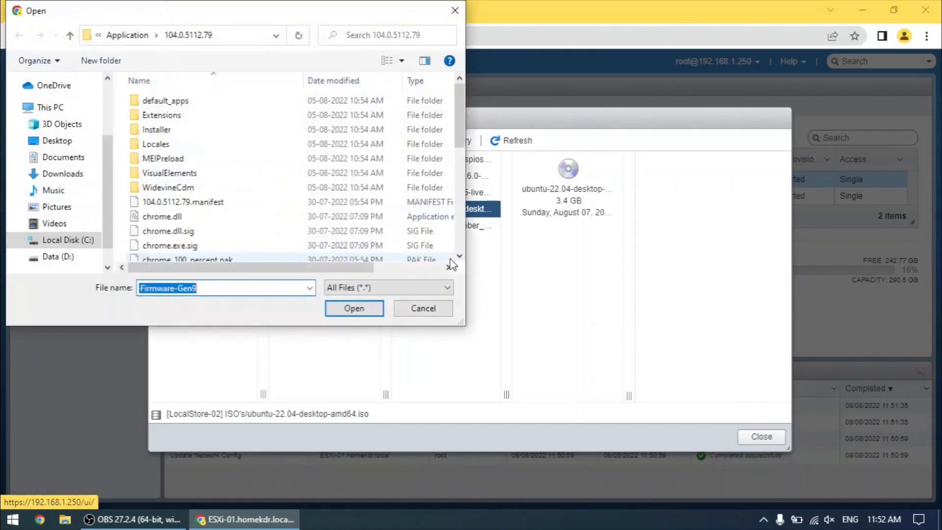
pyautogui.click(63, 174)
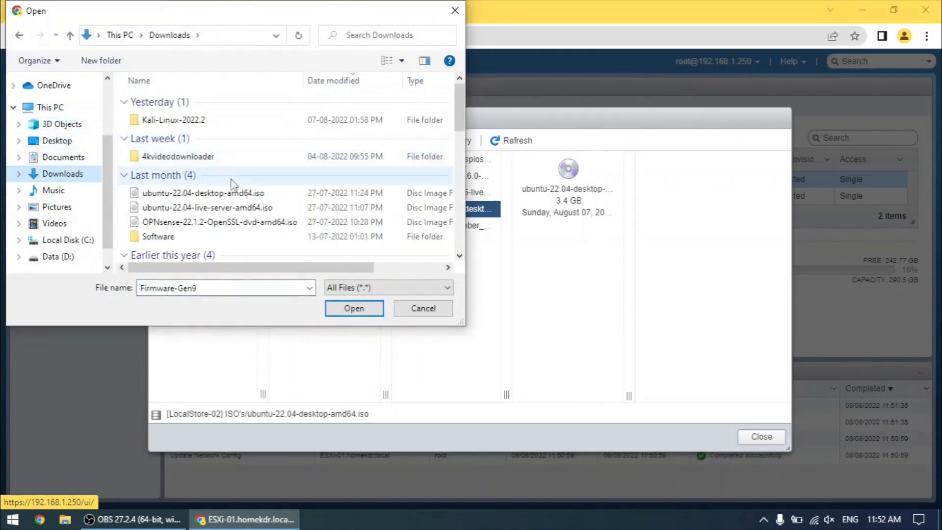
pyautogui.click(231, 208)
pyautogui.click(353, 309)
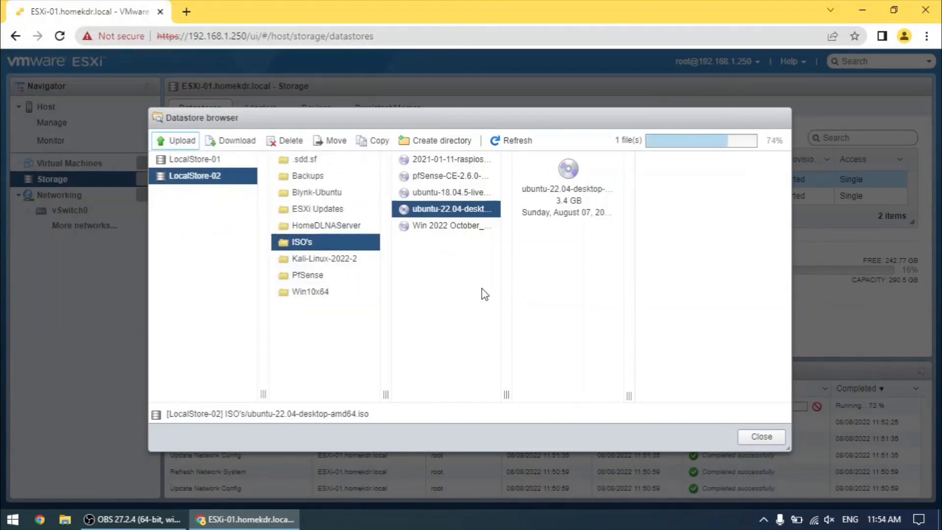
pyautogui.click(485, 226)
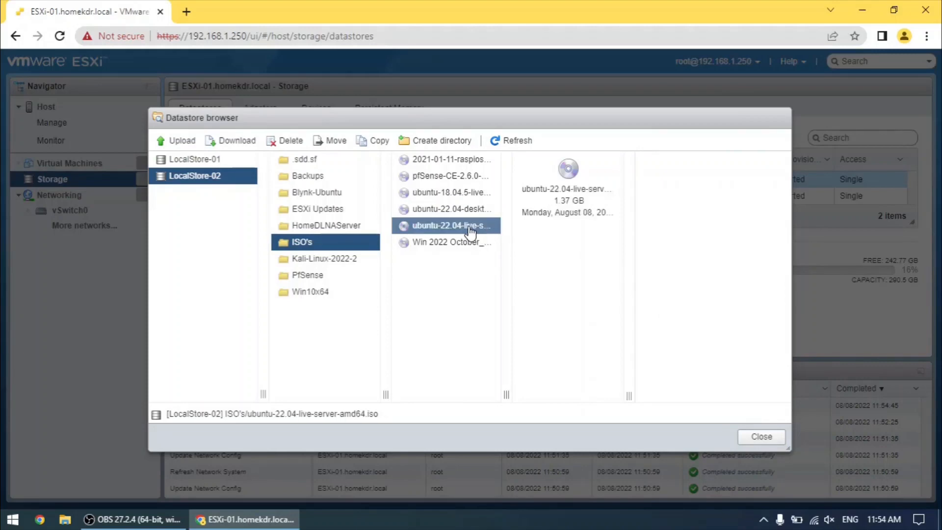
pyautogui.click(762, 436)
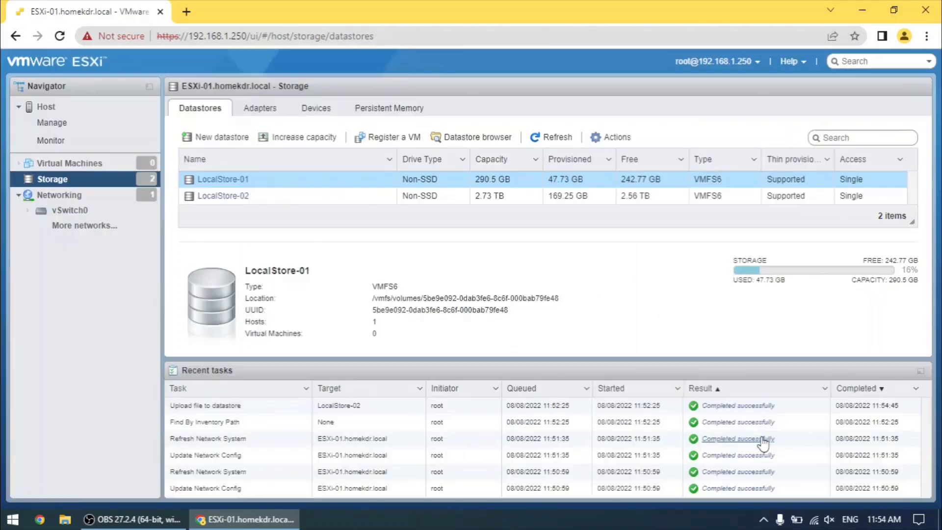
# Start creating a new virtual machine and name it Ubuntu-Blynk.
pyautogui.click(69, 164)
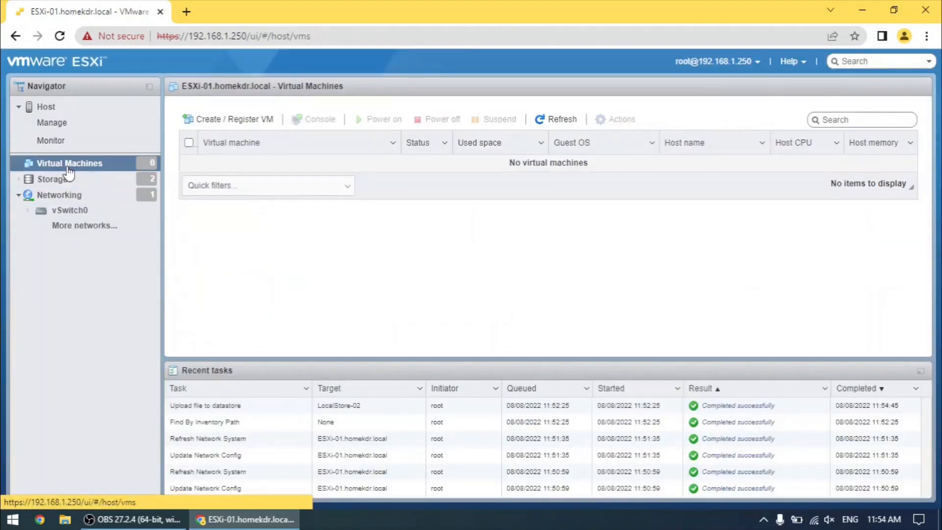
pyautogui.click(223, 122)
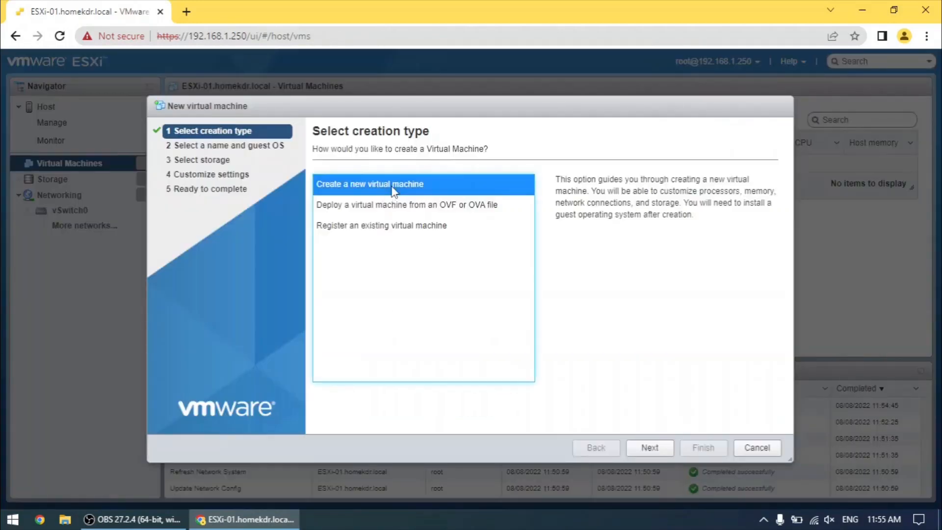
pyautogui.click(650, 447)
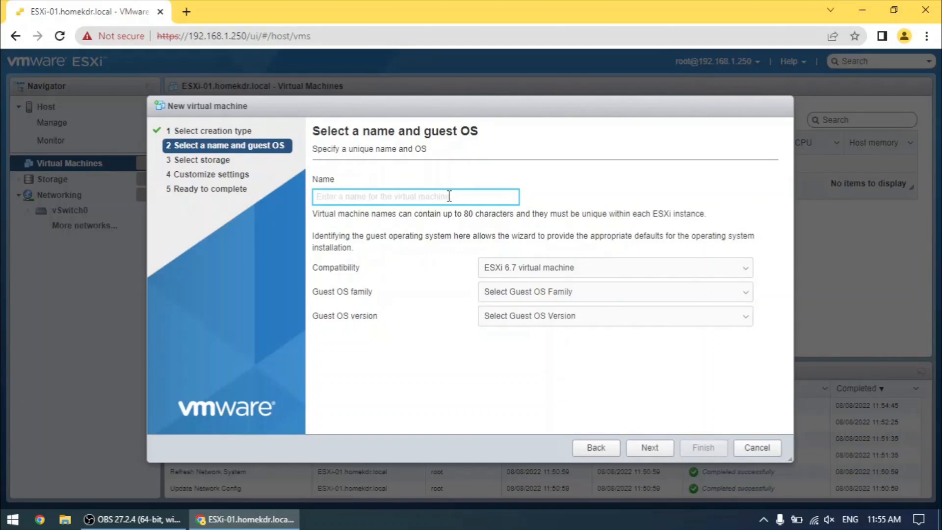
pyautogui.write('Ubuntu-')
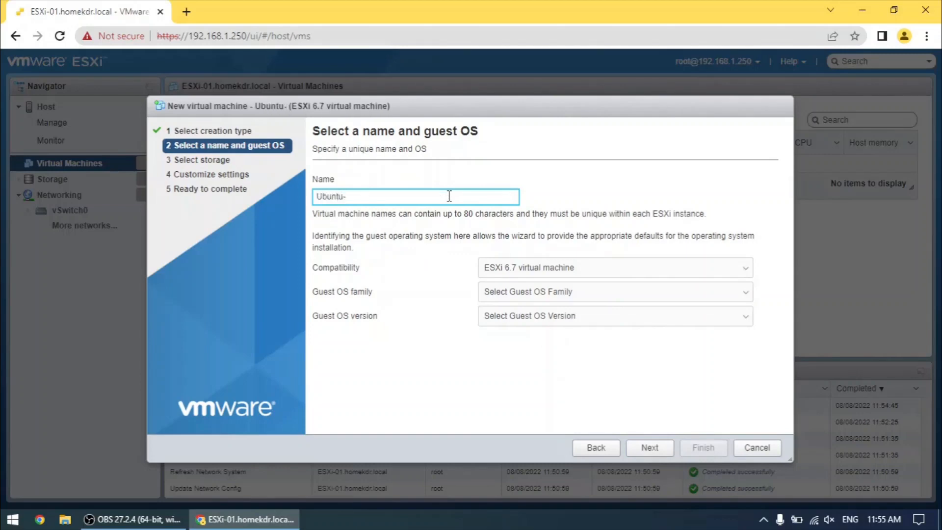
pyautogui.write('Blynk')
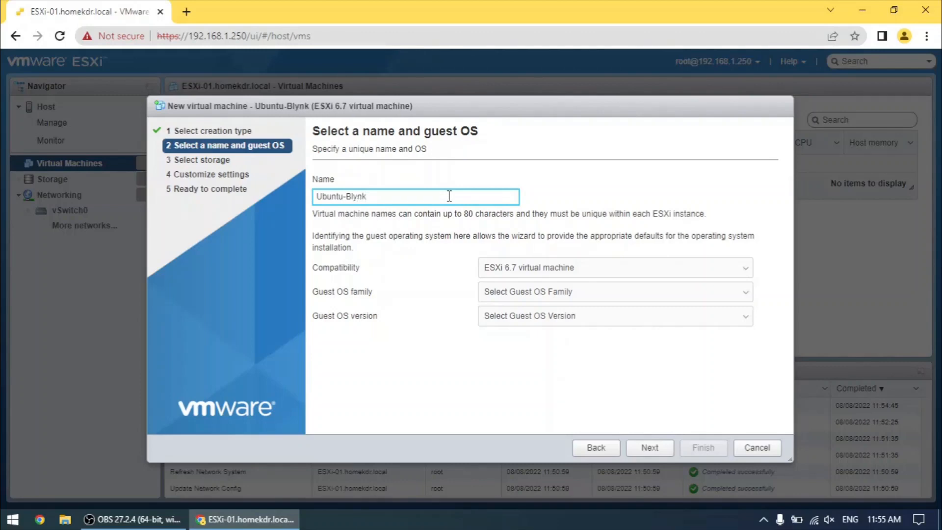
# Set the compatibility to ESXi 6.7 U2 virtual machine, the guest OS family to Linux and the version to Ubuntu Linux (64-bit).
pyautogui.click(534, 271)
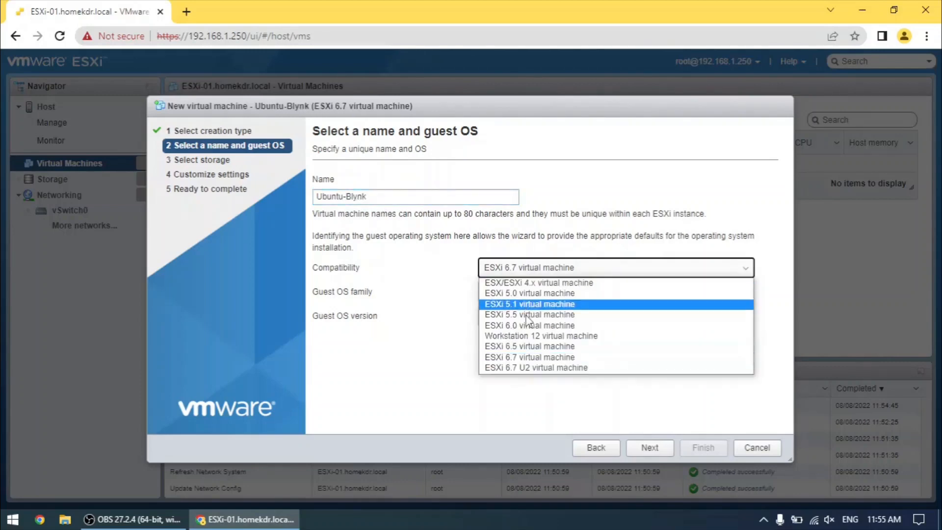
pyautogui.click(537, 377)
pyautogui.click(533, 301)
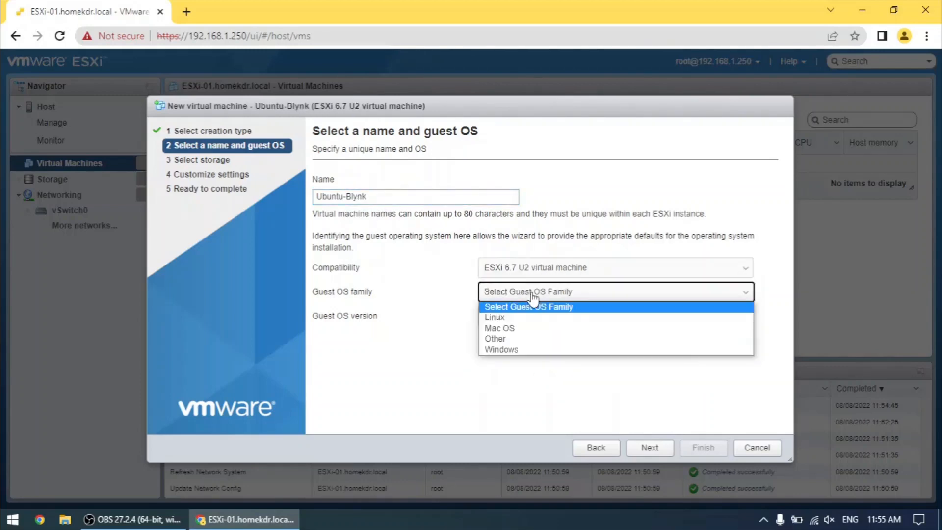
pyautogui.click(526, 319)
pyautogui.click(524, 324)
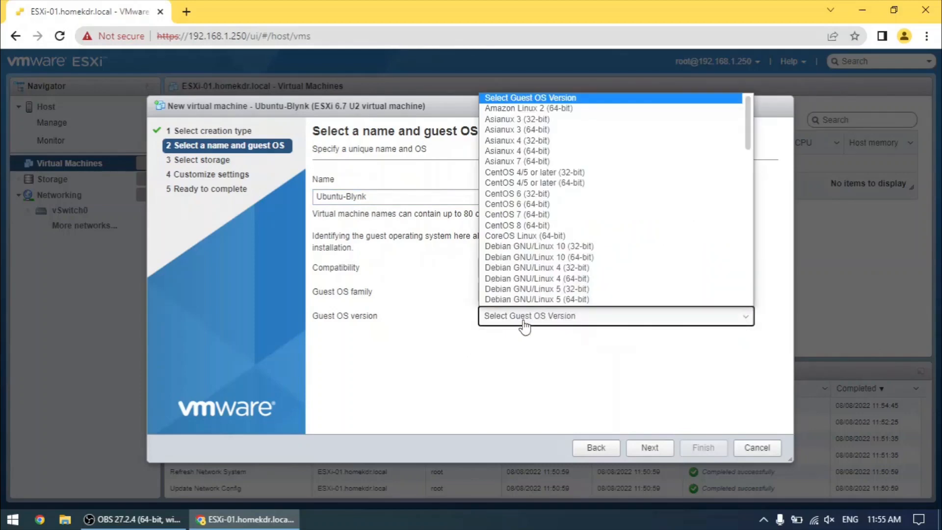
pyautogui.scroll(-3, 569, 245)
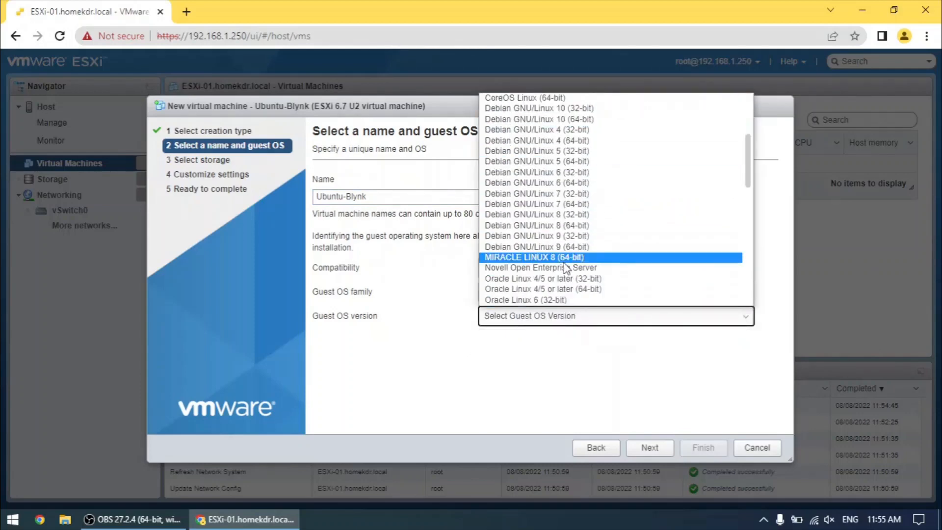
pyautogui.scroll(-3, 569, 262)
pyautogui.scroll(-6, 568, 268)
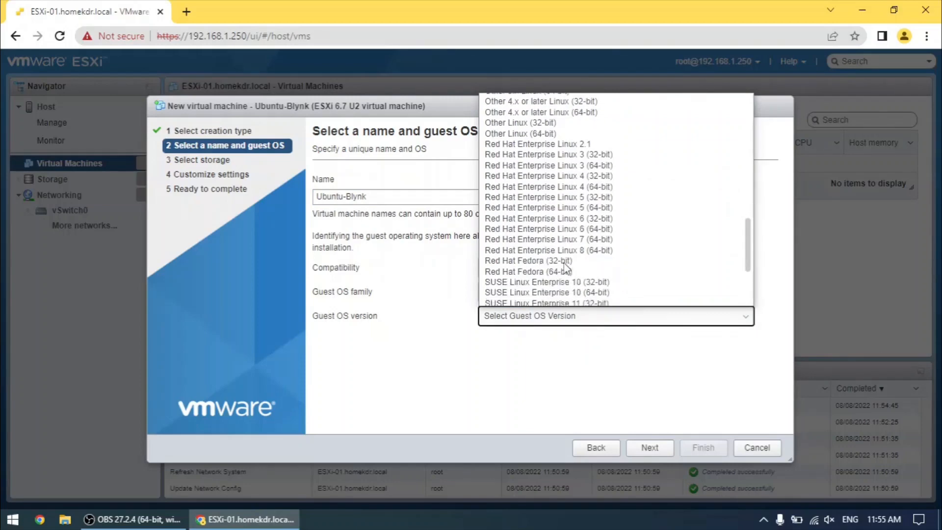
pyautogui.click(548, 289)
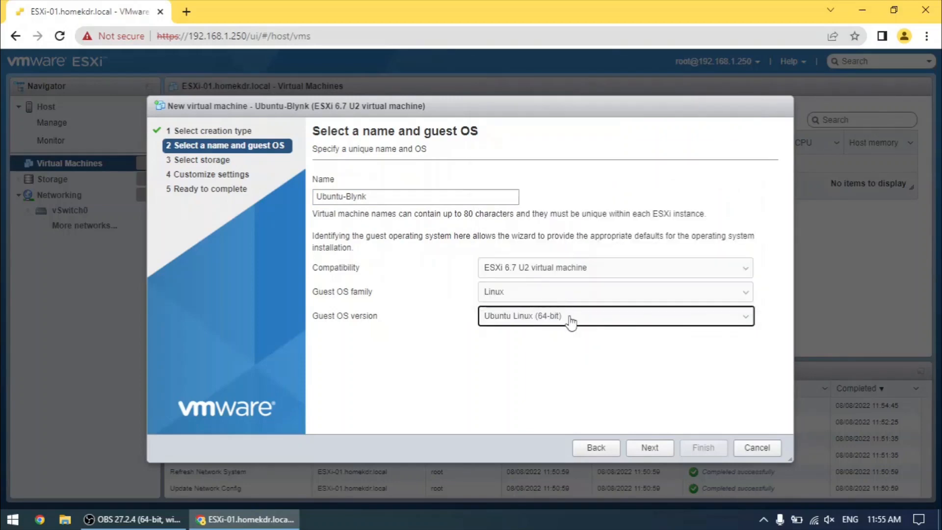
# Choose LocalStore-02 as the datastore for the virtual machine's files and proceed to the hardware settings.
pyautogui.click(645, 455)
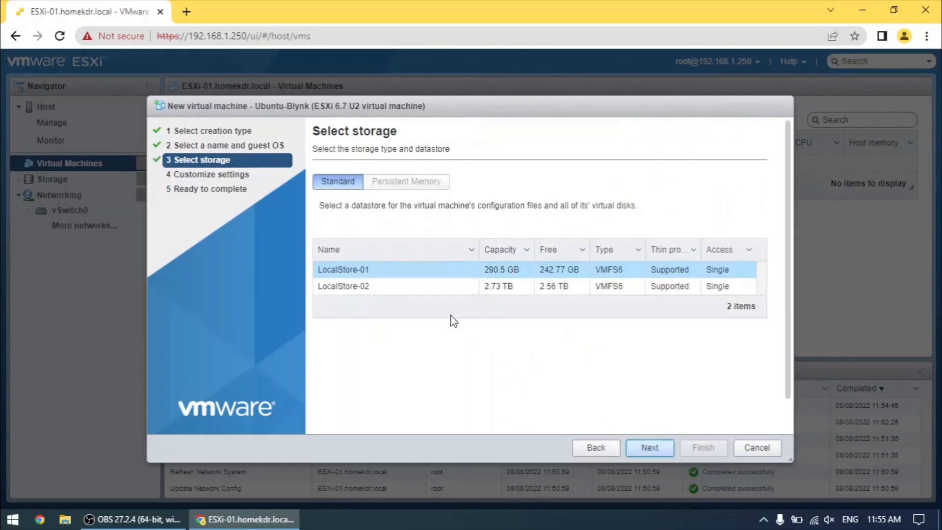
pyautogui.click(413, 289)
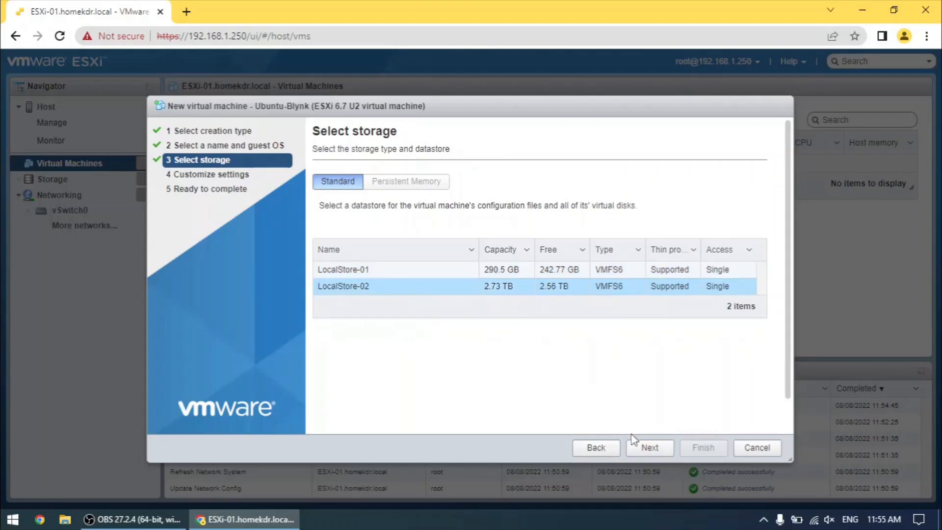
pyautogui.click(648, 446)
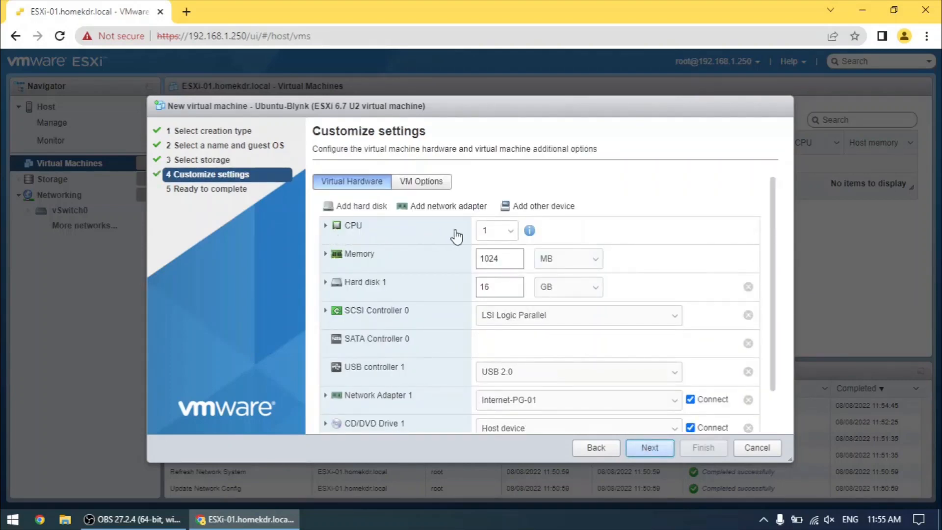
# Assign 2 CPUs to the virtual machine and enable CPU Hot Add.
pyautogui.click(510, 232)
pyautogui.click(503, 258)
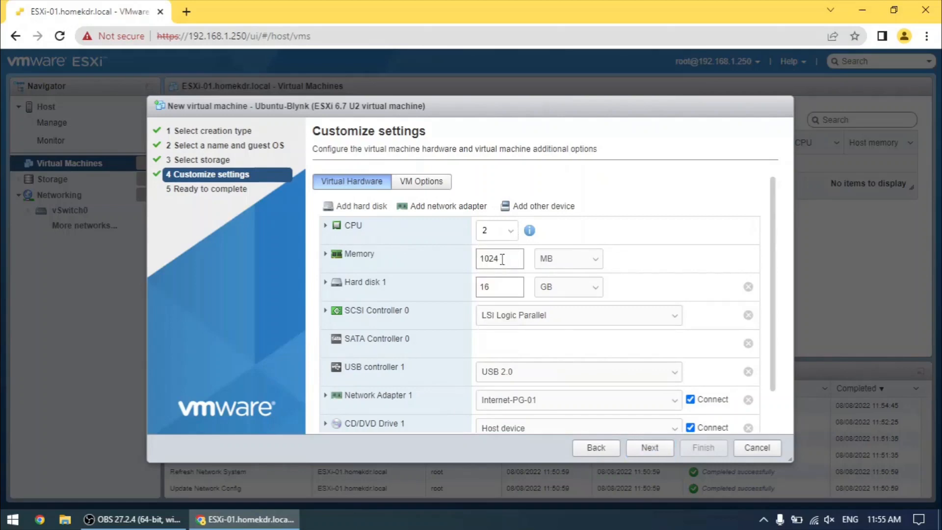
pyautogui.click(327, 227)
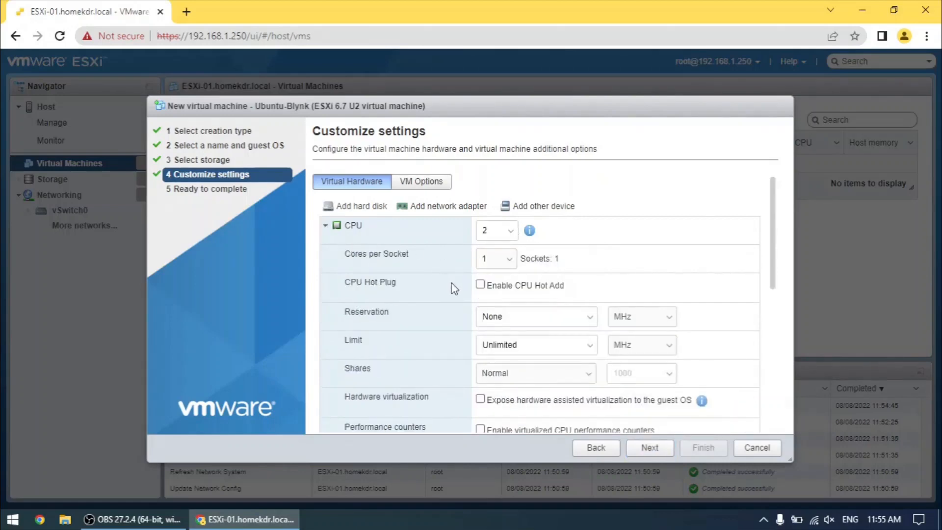
pyautogui.click(480, 285)
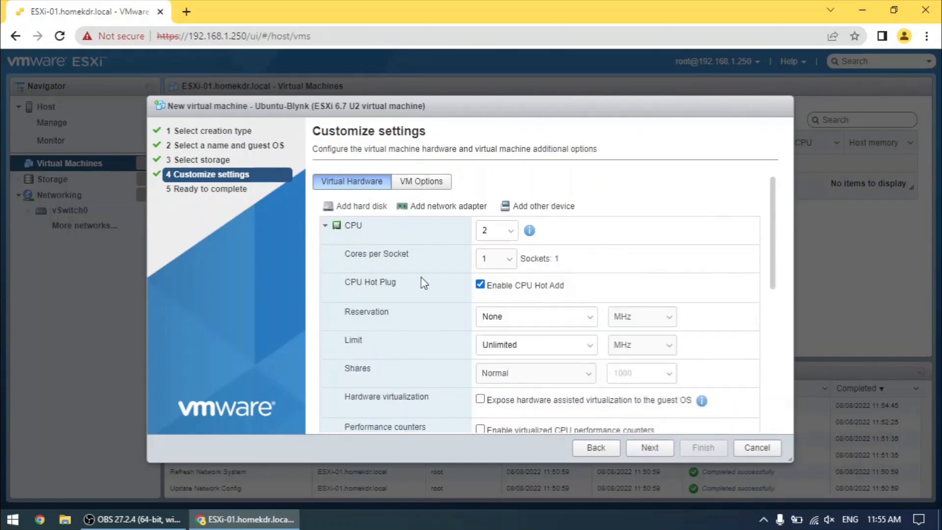
pyautogui.click(325, 226)
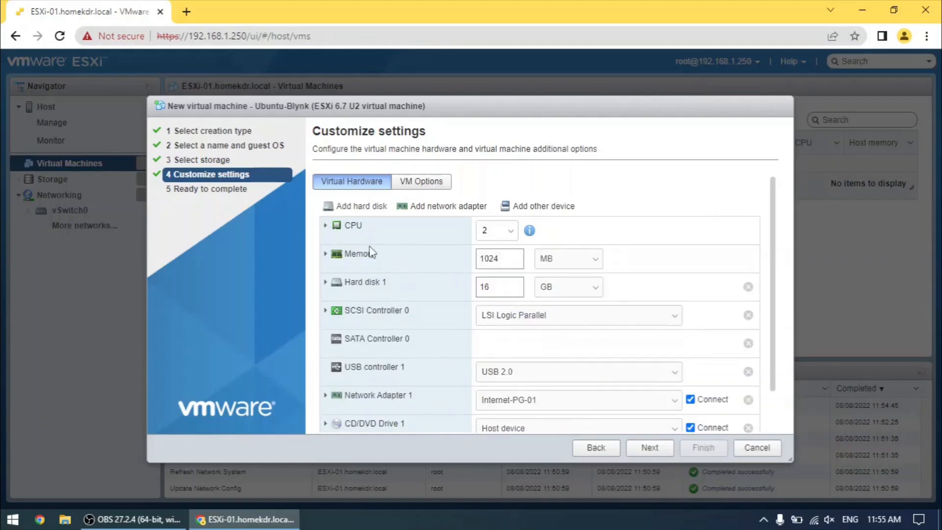
# Set the virtual machine's memory to 2 GB.
pyautogui.click(589, 259)
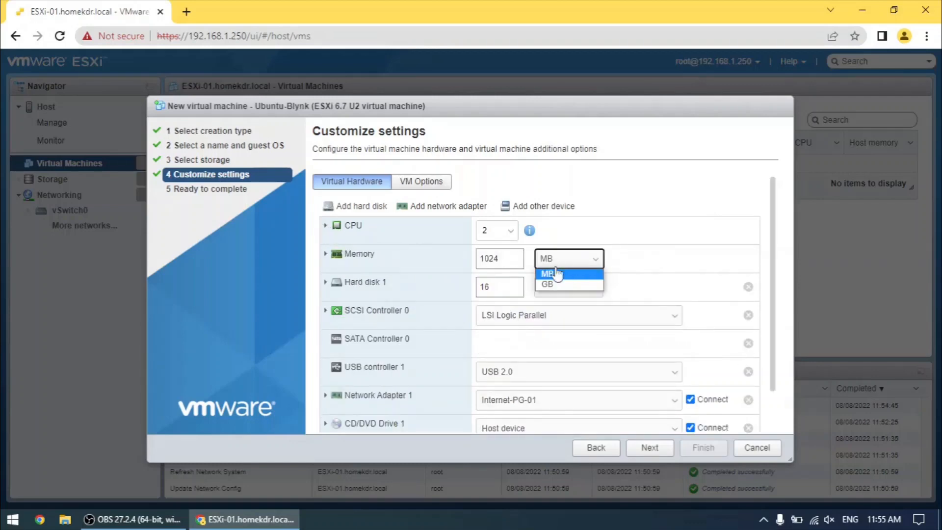
pyautogui.click(548, 280)
pyautogui.doubleClick(509, 259)
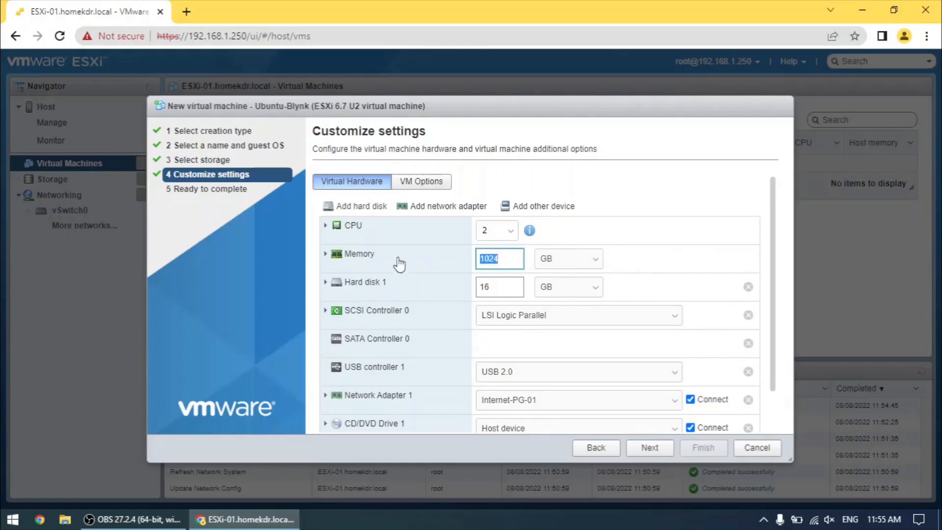
pyautogui.write('2')
pyautogui.click(675, 262)
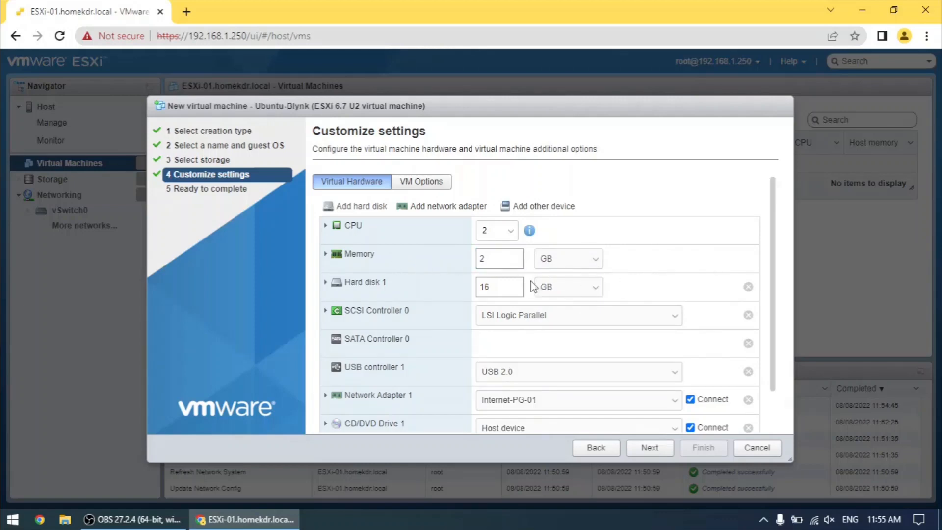
# Set the size of Hard disk 1 to 30 GB and view the detailed memory settings.
pyautogui.moveTo(503, 290); pyautogui.dragTo(471, 295)
pyautogui.write('30')
pyautogui.click(599, 293)
pyautogui.click(599, 293)
pyautogui.click(325, 254)
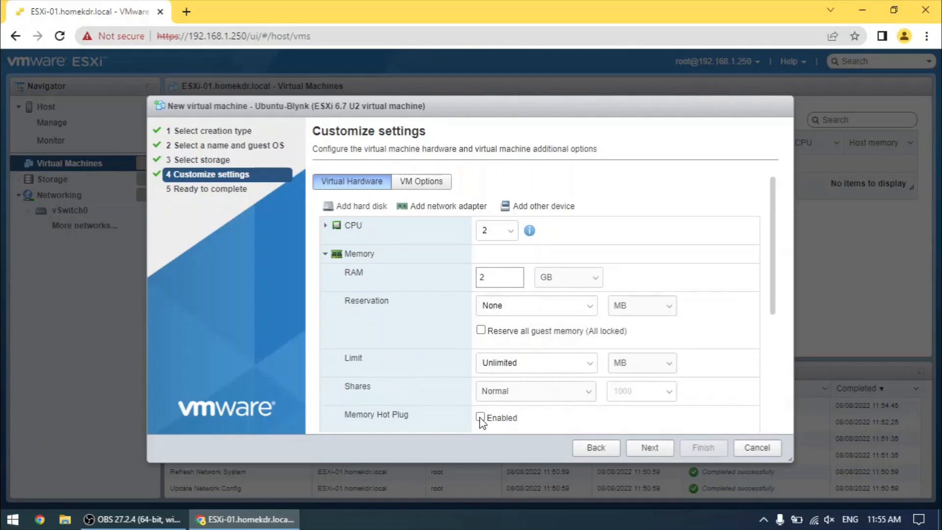
pyautogui.click(325, 254)
# Remove USB controller 1, assign Network Adapter 1 to VM Network and review the adapter's details.
pyautogui.scroll(-1, 363, 299)
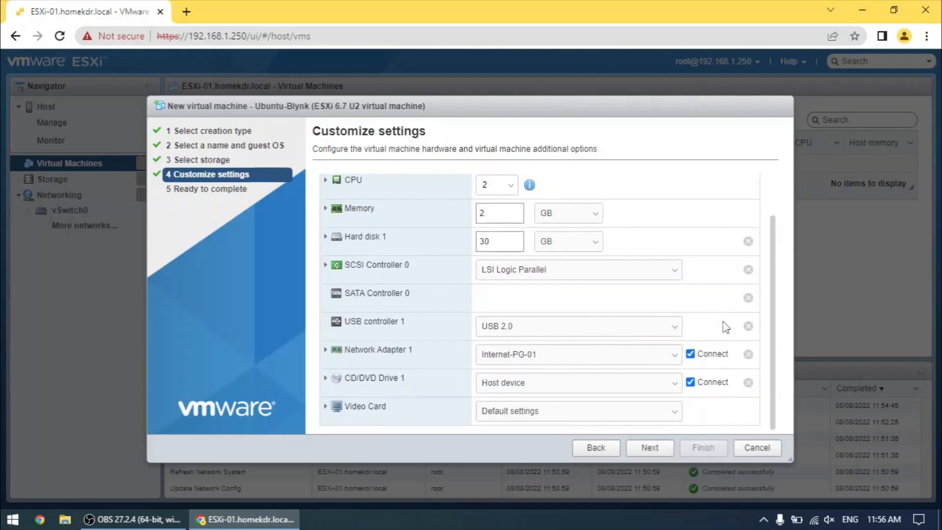
pyautogui.click(748, 326)
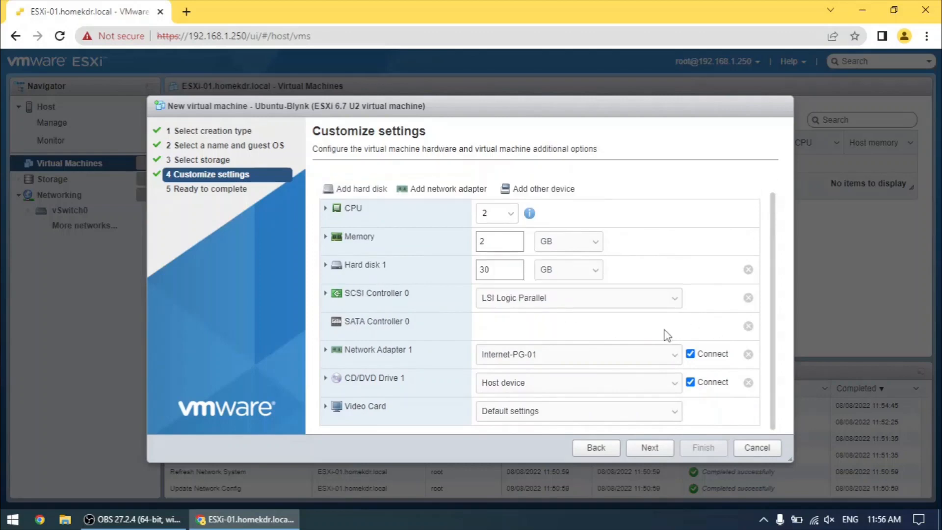
pyautogui.click(675, 354)
pyautogui.click(616, 382)
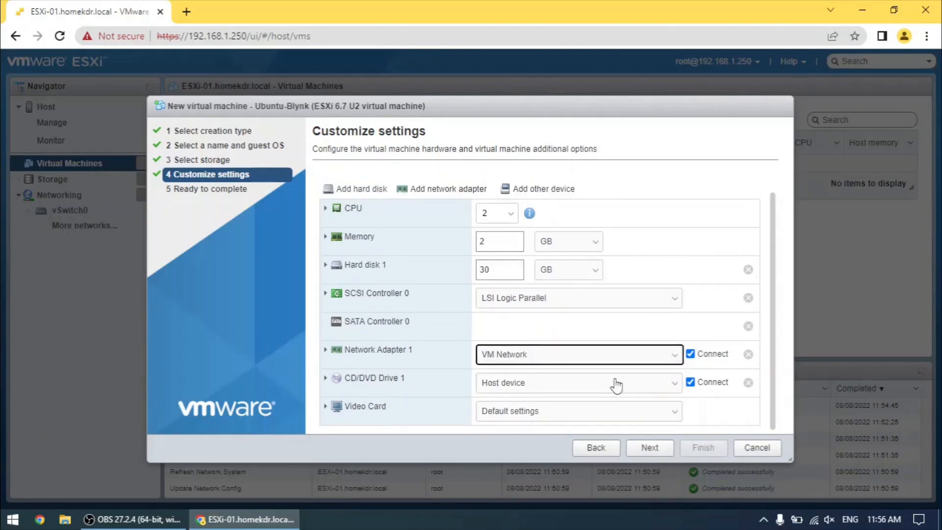
pyautogui.click(325, 350)
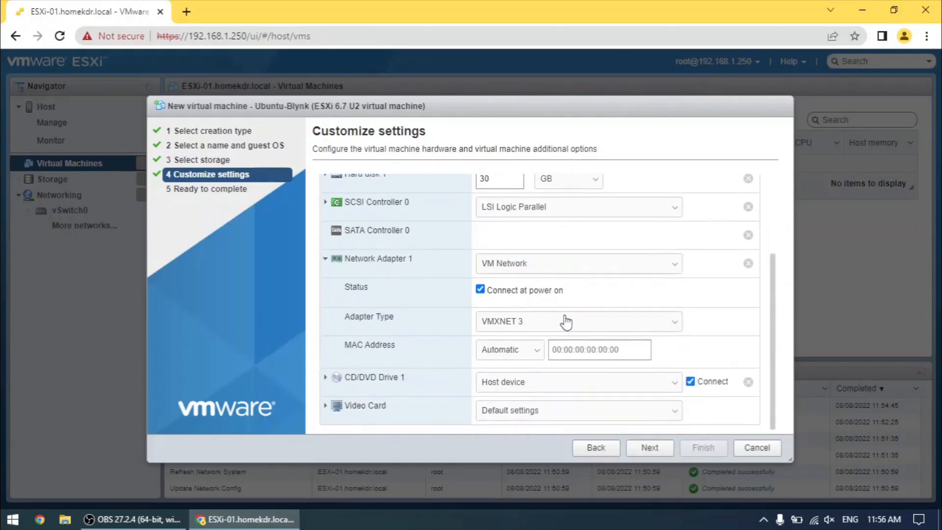
pyautogui.click(325, 259)
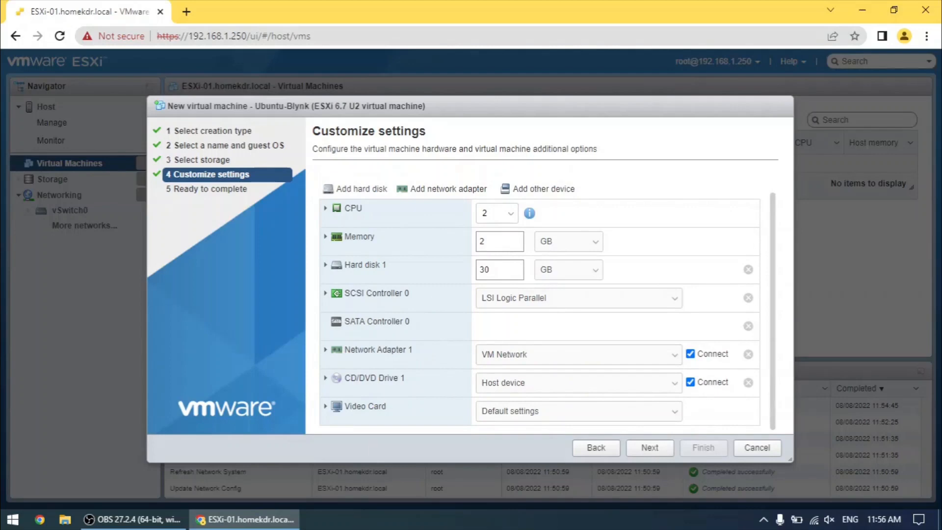
# Set CD/DVD Drive 1 to the datastore ISO file ubuntu-22.04-live-server-amd64.iso from the ISO's folder on LocalStore-02.
pyautogui.click(497, 385)
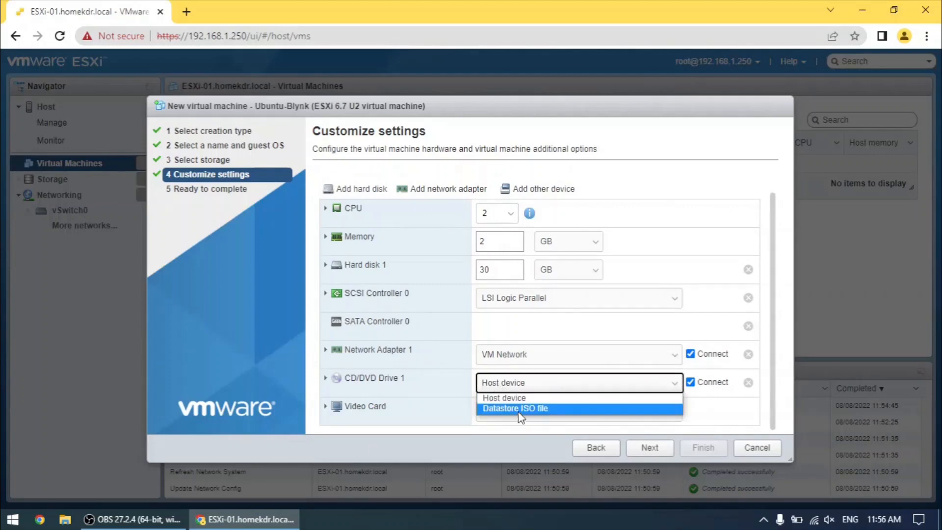
pyautogui.click(521, 415)
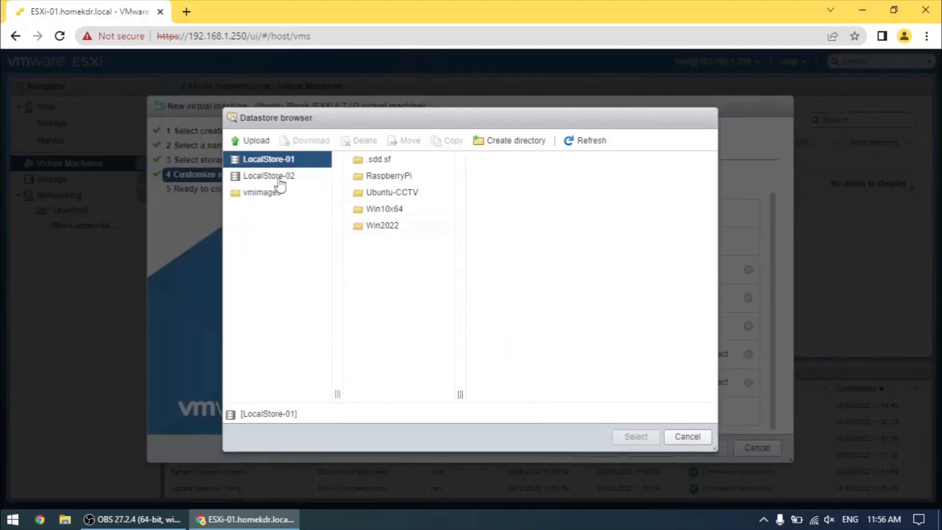
pyautogui.click(278, 177)
pyautogui.click(374, 242)
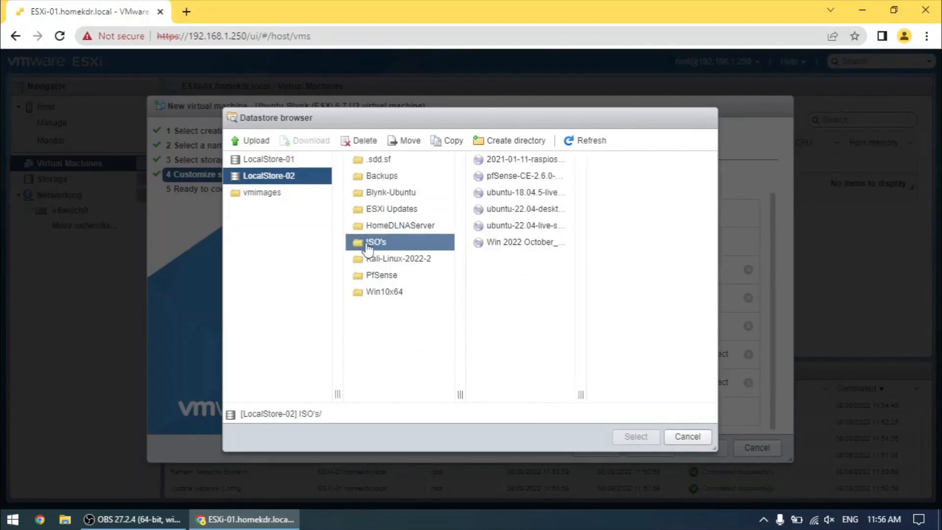
pyautogui.click(521, 228)
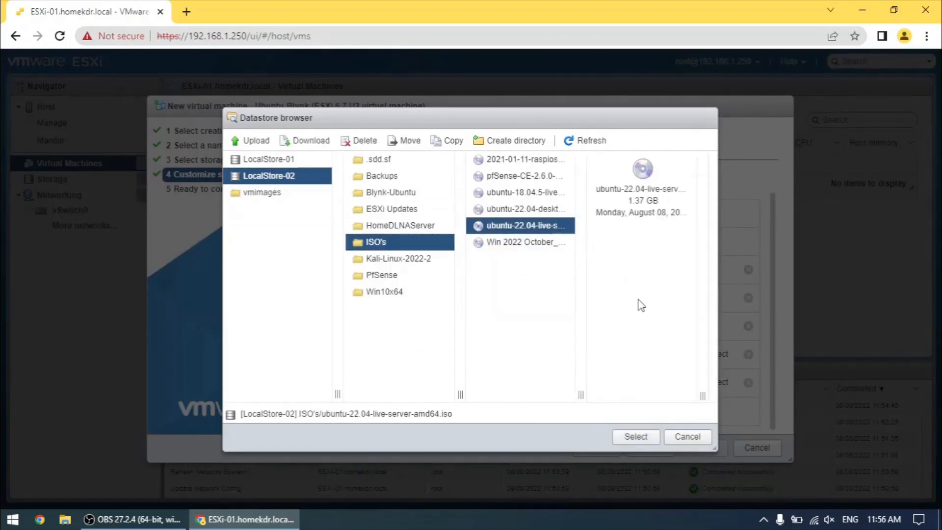
pyautogui.moveTo(641, 189); pyautogui.dragTo(690, 216)
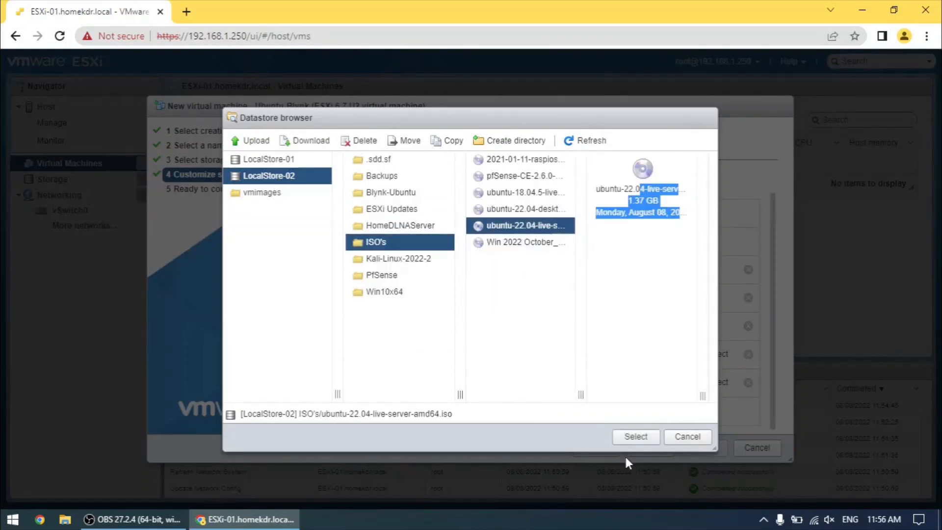
pyautogui.click(634, 437)
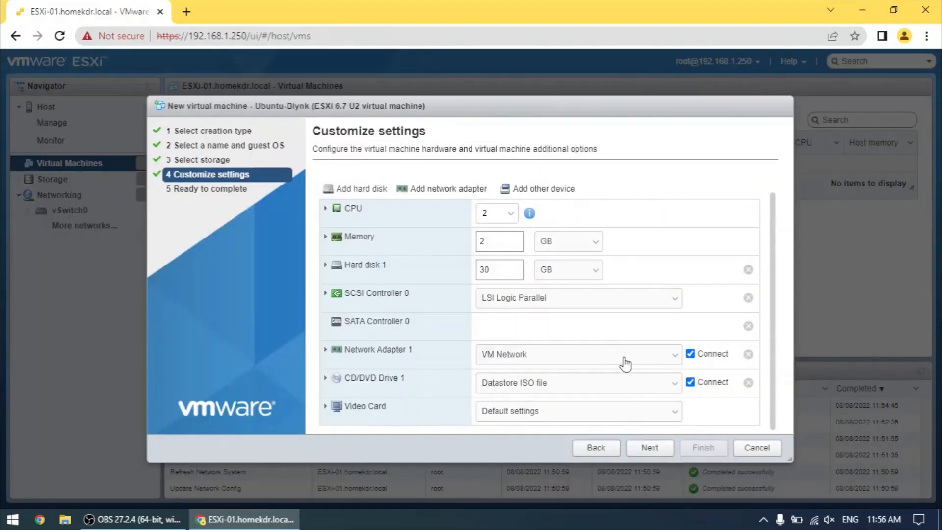
# Check the CD/DVD drive's media details and finish creating the Ubuntu-Blynk virtual machine.
pyautogui.click(325, 378)
pyautogui.scroll(-3, 587, 357)
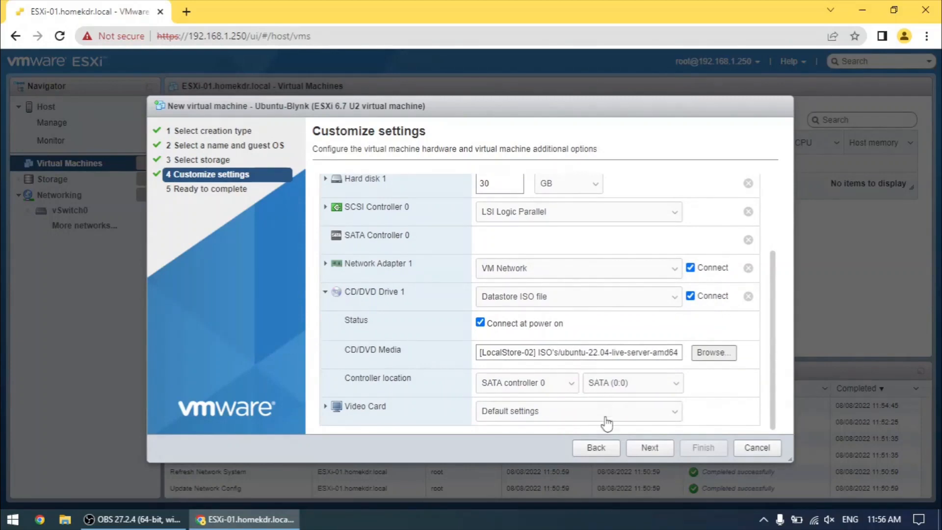
pyautogui.click(649, 447)
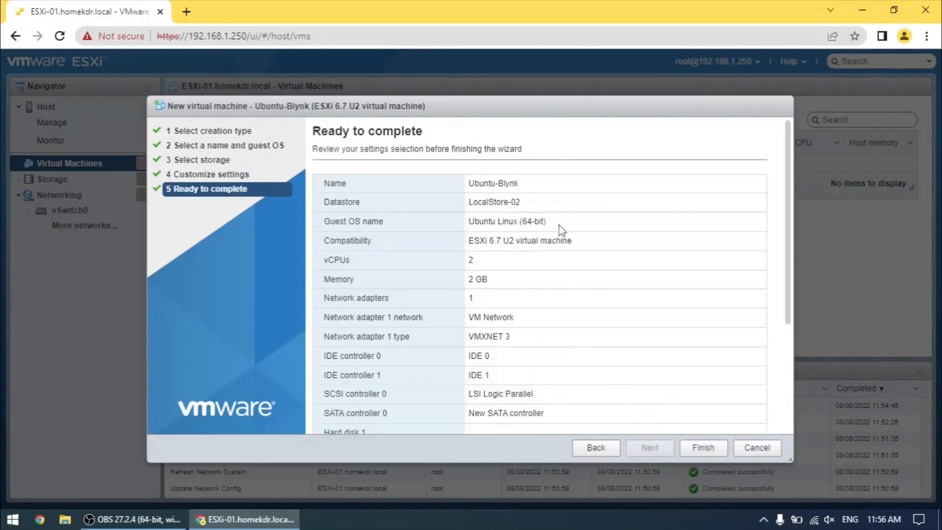
pyautogui.click(704, 447)
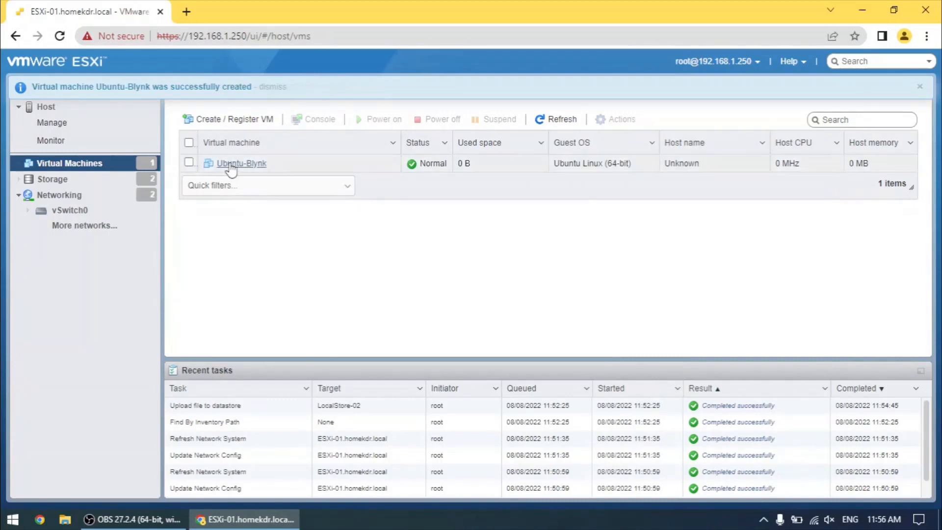
# Open the Ubuntu-Blynk virtual machine's console and boot the Try or Install Ubuntu Server entry.
pyautogui.click(230, 166)
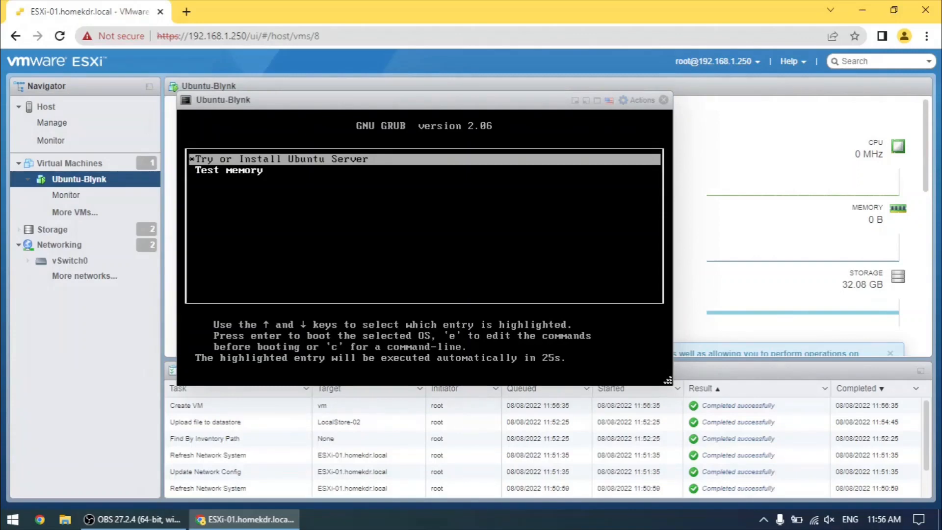
pyautogui.press('Return')
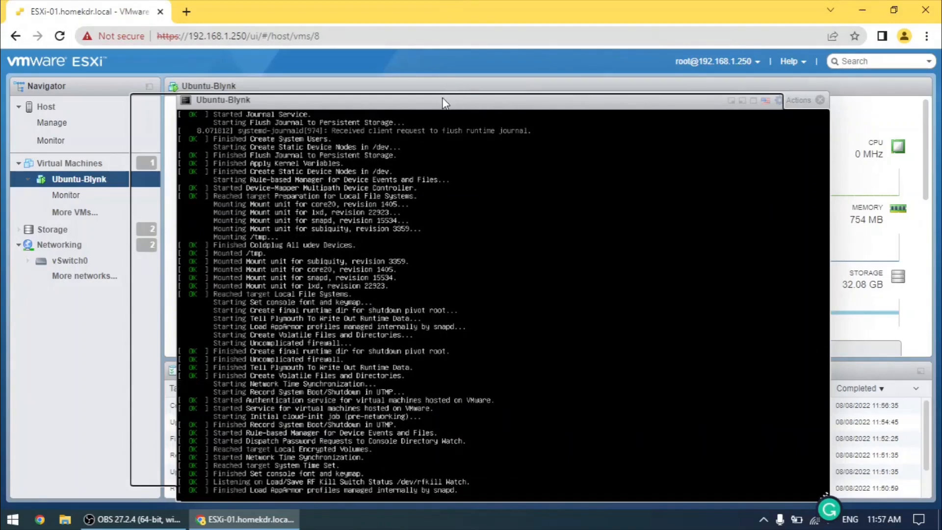
pyautogui.moveTo(441, 108); pyautogui.dragTo(392, 106)
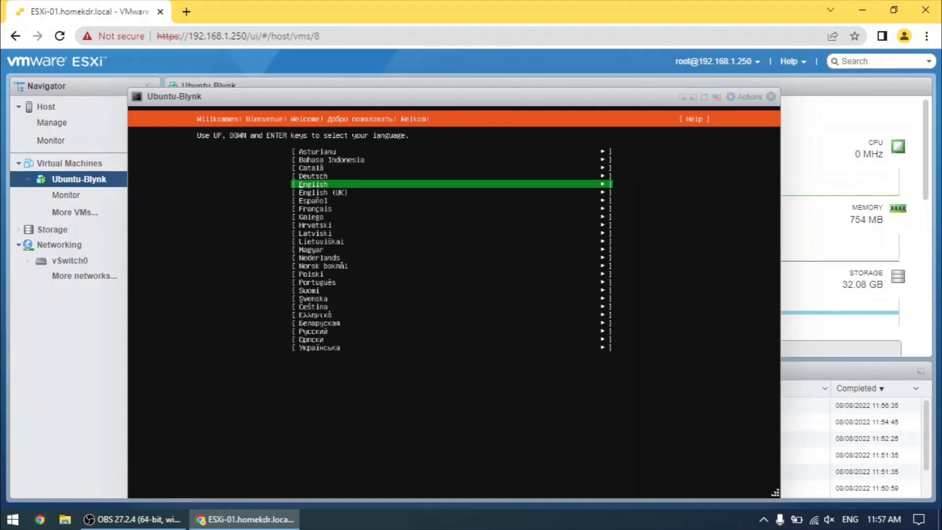
# Choose English as the installer language and update to the new installer.
pyautogui.press('Return')
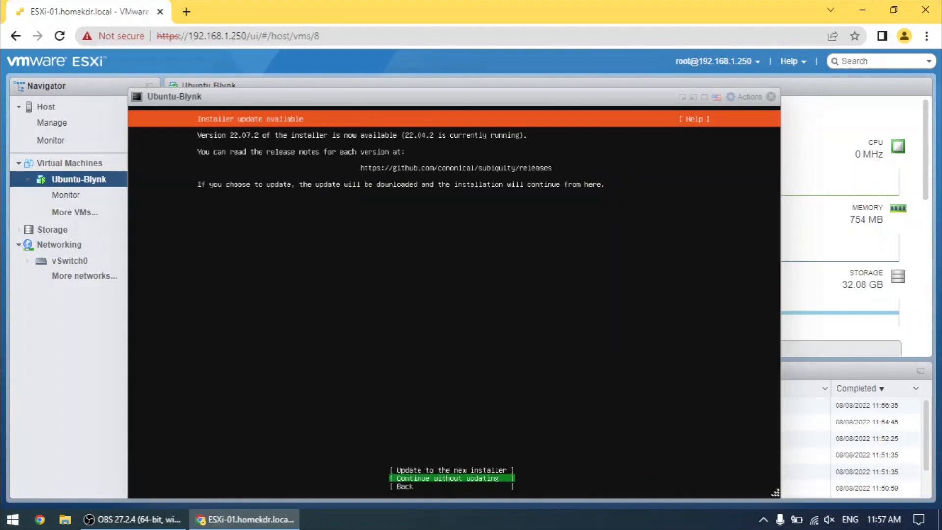
pyautogui.press('Up')
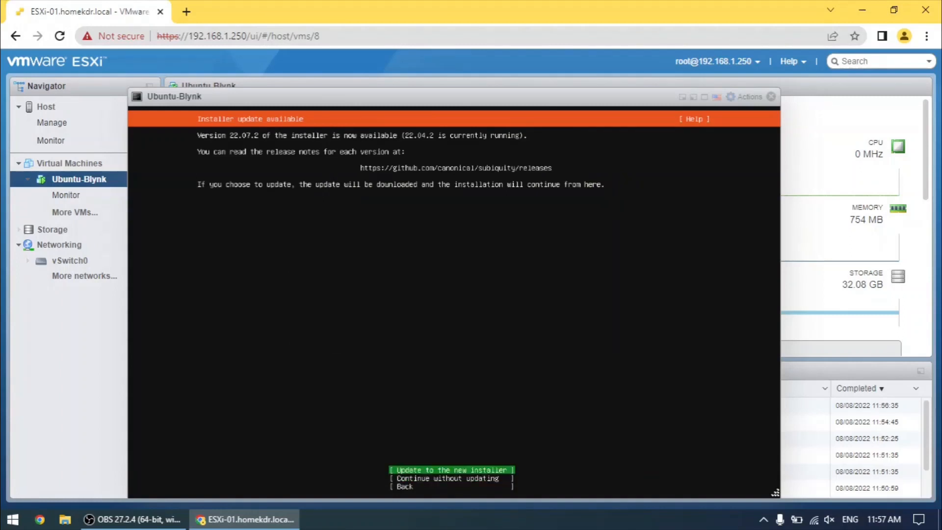
pyautogui.press('Return')
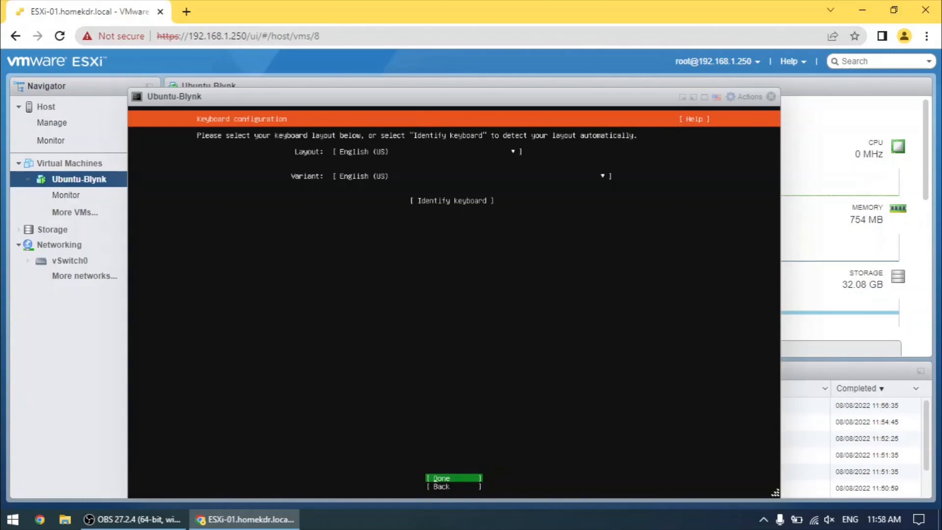
# Accept the English (US) keyboard layout and Ubuntu Server as the base for the installation.
pyautogui.press('Return')
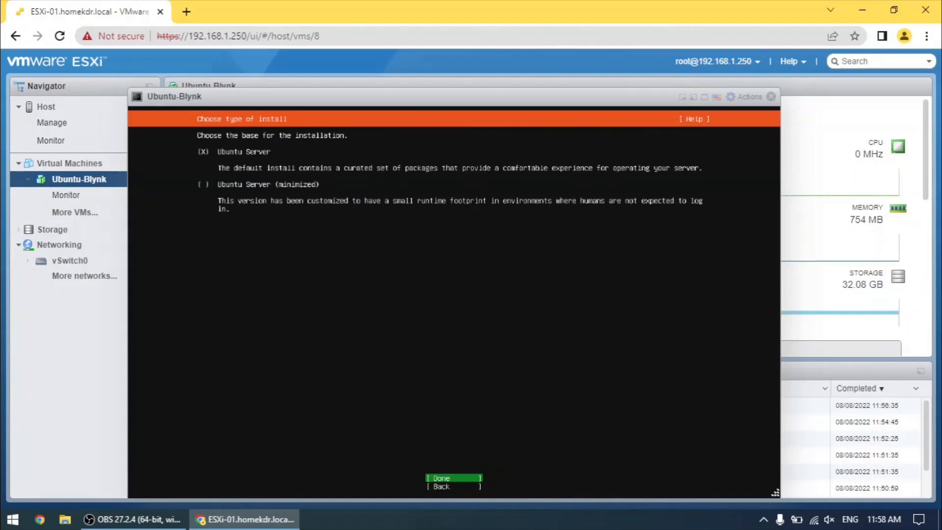
pyautogui.press('Return')
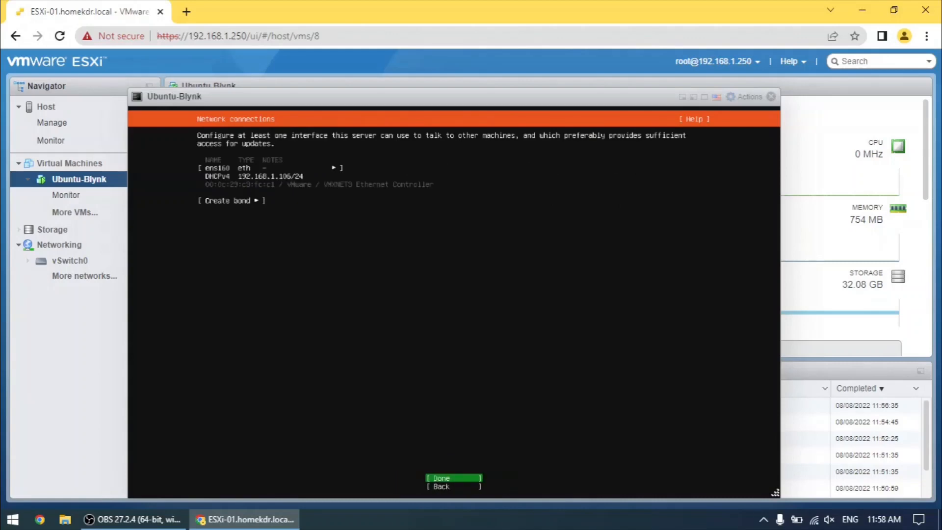
# Edit the IPv4 configuration of the ens160 interface and set its method to Manual.
pyautogui.press('Up')
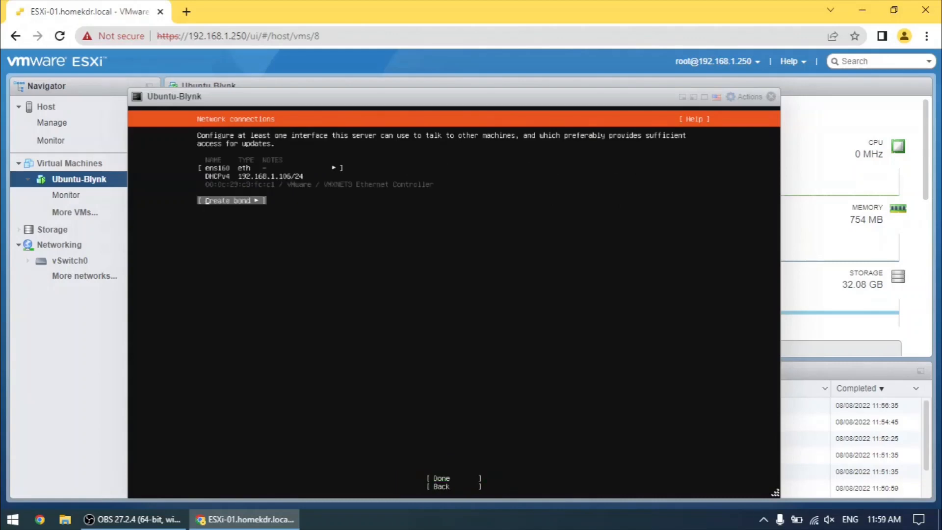
pyautogui.press('Up')
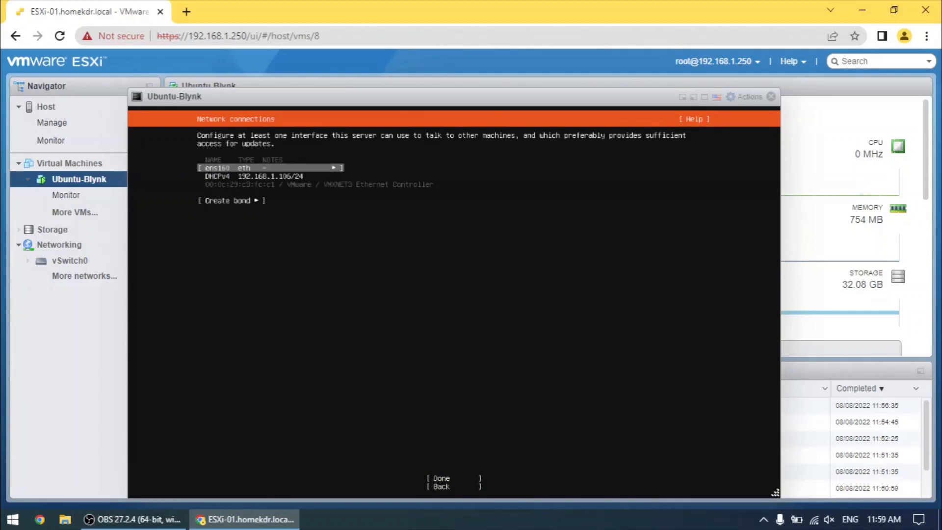
pyautogui.press('Return')
pyautogui.press('Down')
pyautogui.press('Down')
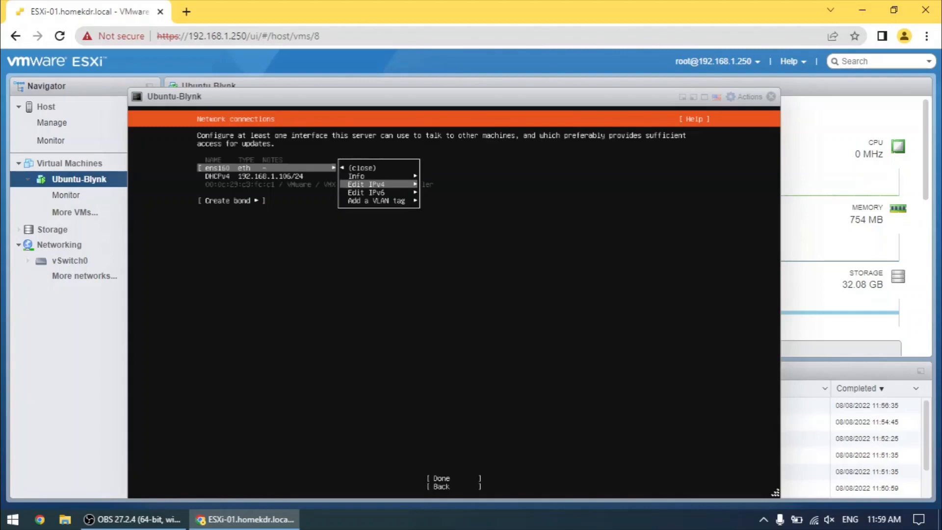
pyautogui.press('Return')
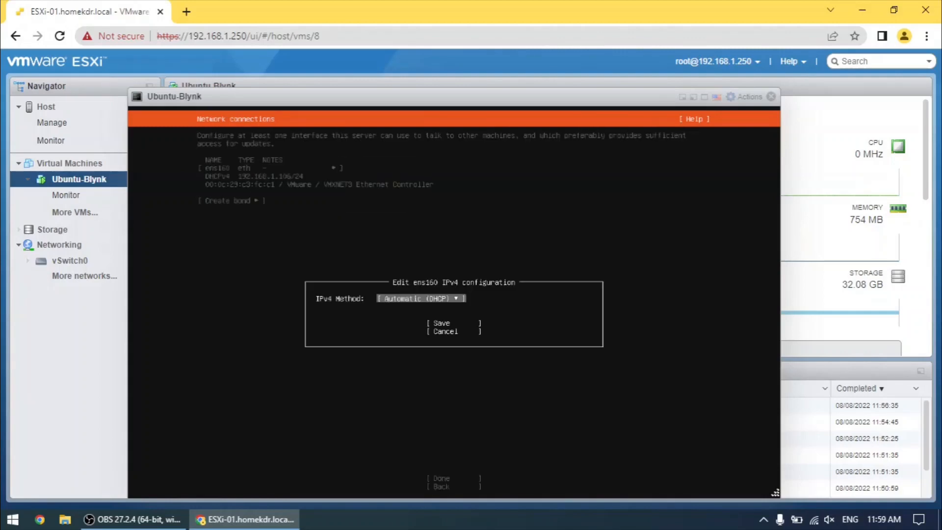
pyautogui.press('Return')
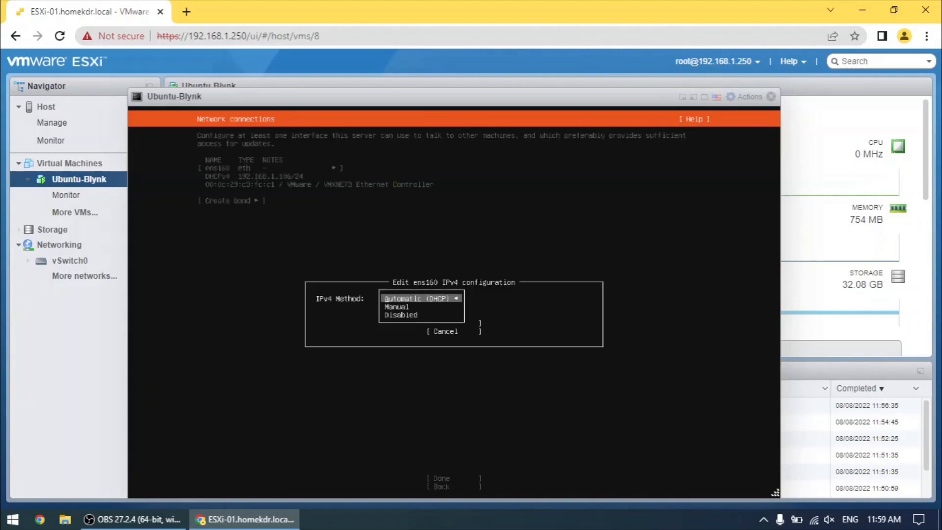
pyautogui.press('Down')
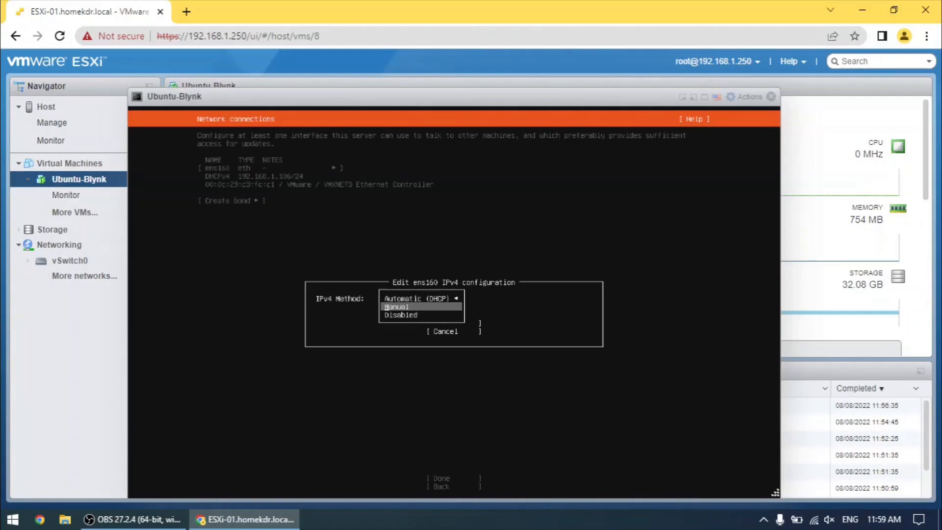
pyautogui.press('Return')
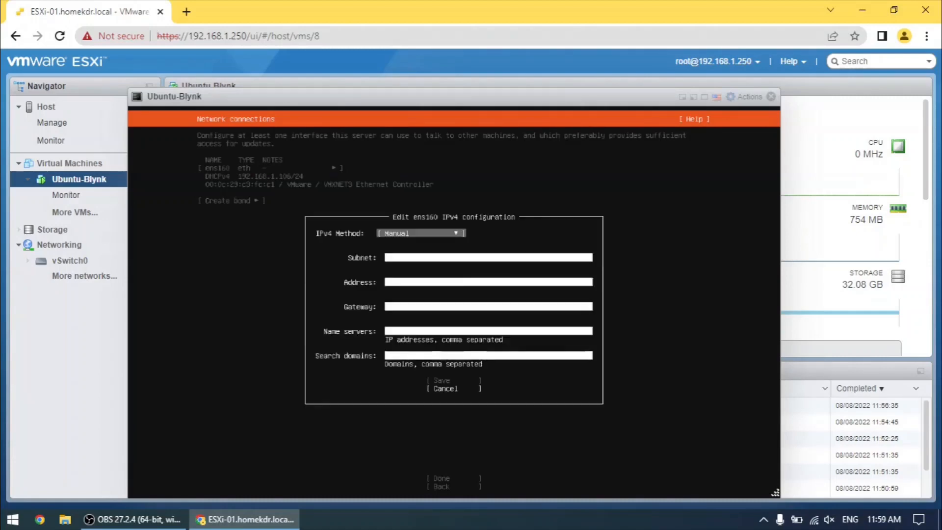
# Enter subnet 192.168.1.0/24, address 192.168.1.201 and gateway 192.168.1.1 for the ens160 interface.
pyautogui.press('Tab')
pyautogui.write('1')
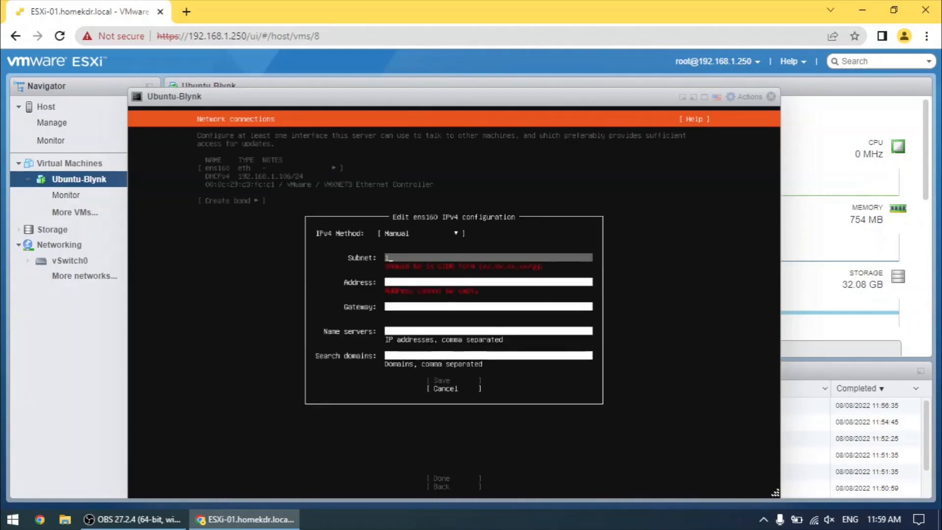
pyautogui.write('92.168.1.0/24')
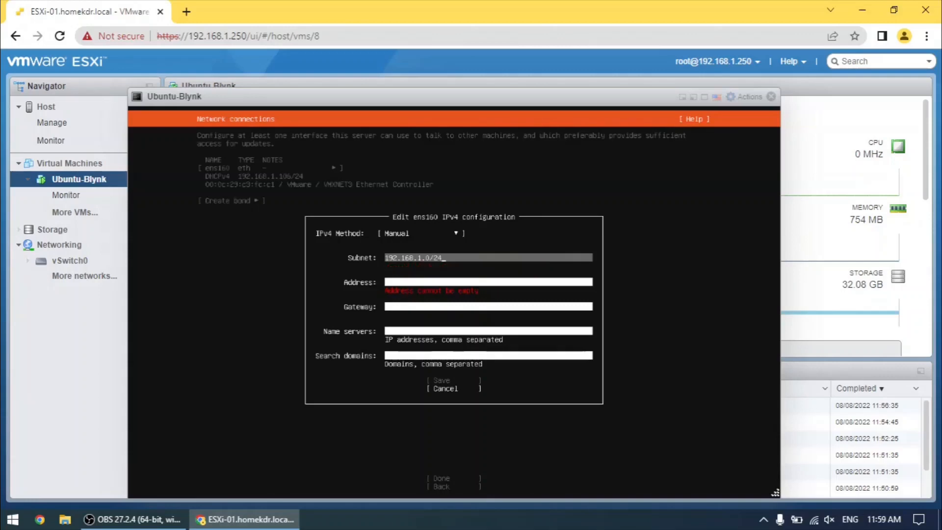
pyautogui.press('Tab')
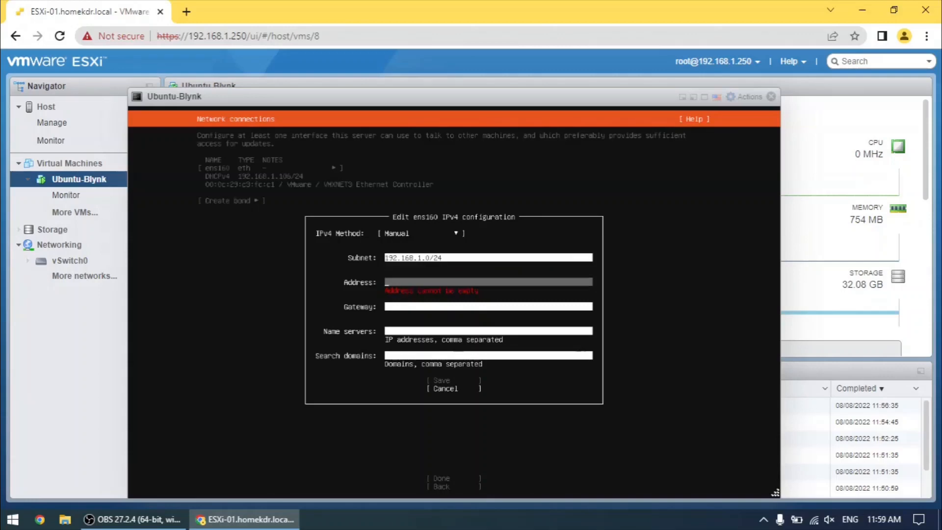
pyautogui.write('192.168.1.201')
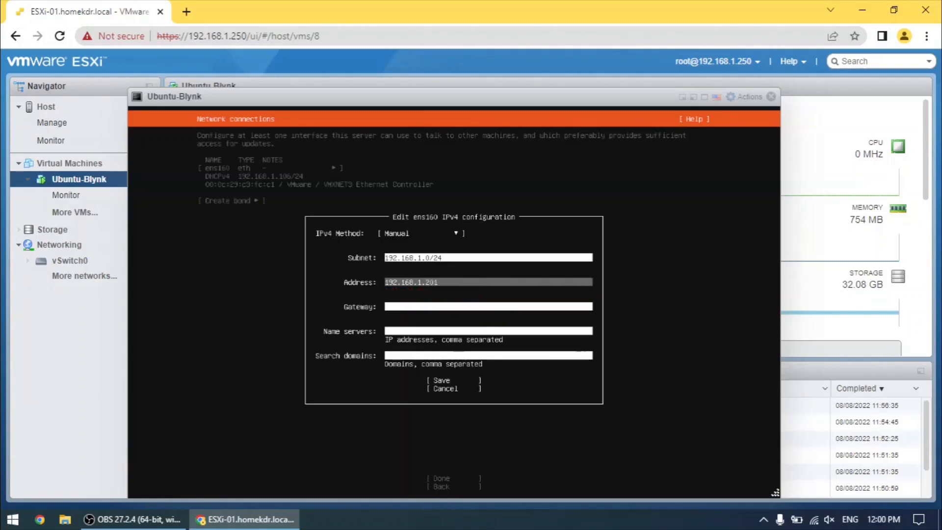
pyautogui.press('Tab')
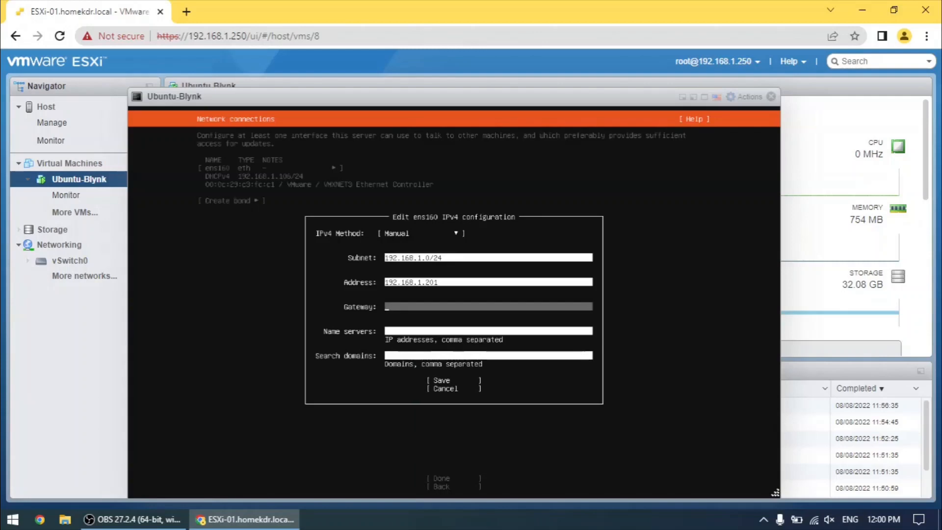
pyautogui.write('192.168.1.1')
# Change the static IPv4 address of ens160 to 192.168.1.202.
pyautogui.press('Up')
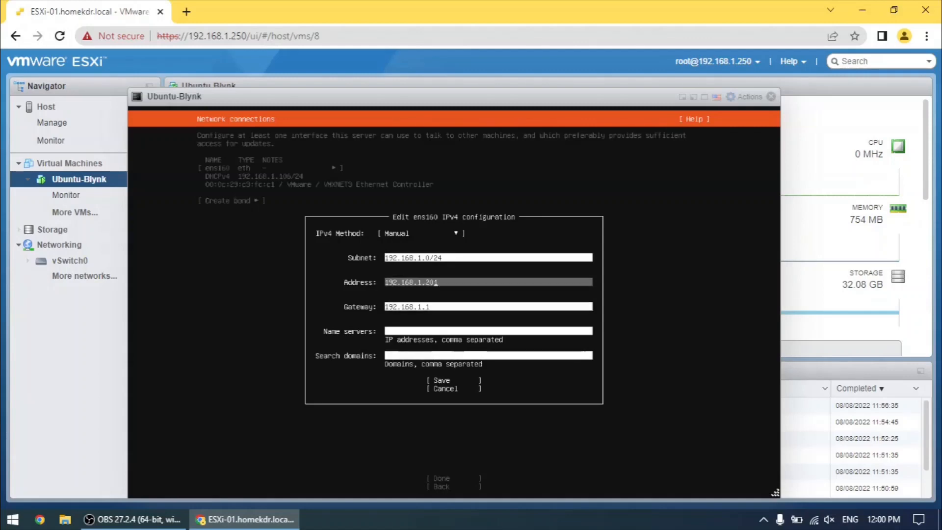
pyautogui.press('BackSpace')
pyautogui.write('2')
pyautogui.press('Down')
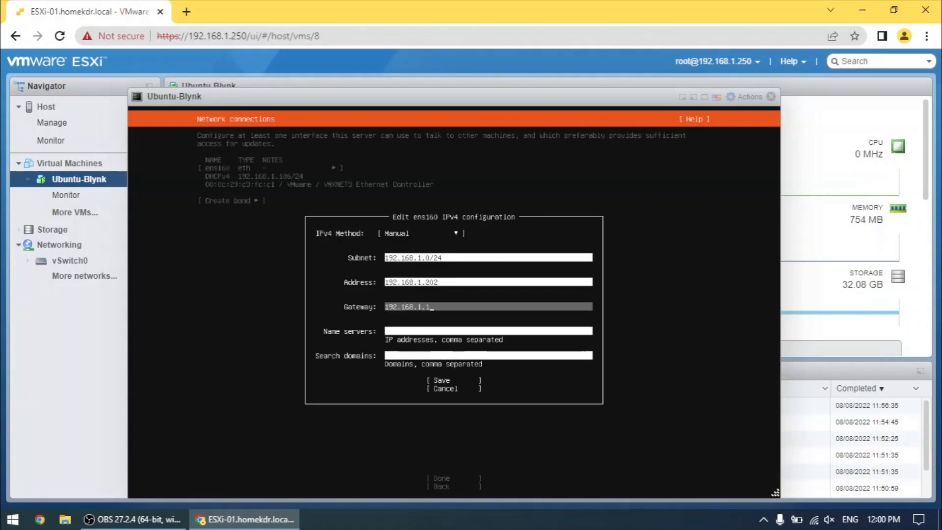
# Set the name servers to 8.8.8.8,8.8.4.4 and the search domain to homekdr.local, and save the IPv4 configuration.
pyautogui.press('Down')
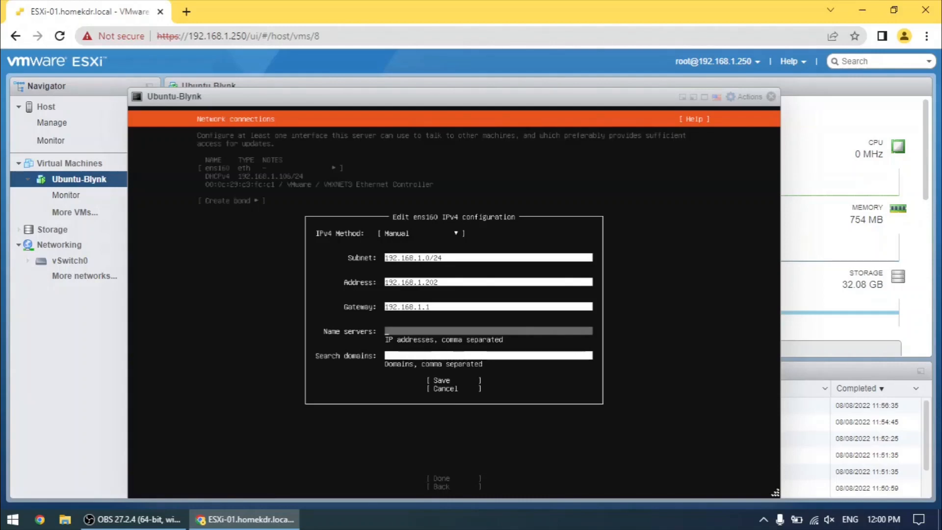
pyautogui.write('8.8.8.8,8.8.4.4')
pyautogui.press('Tab')
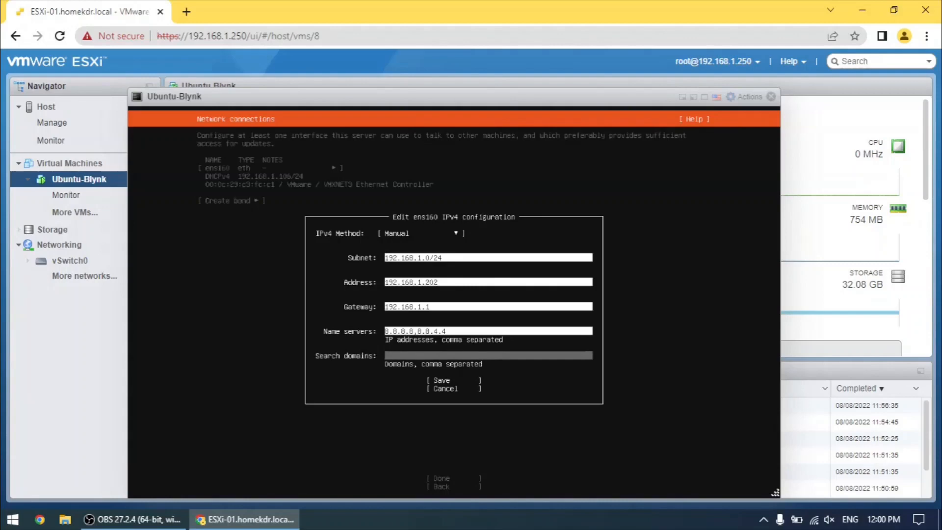
pyautogui.write('omekdr.local')
pyautogui.press('Tab')
pyautogui.press('Return')
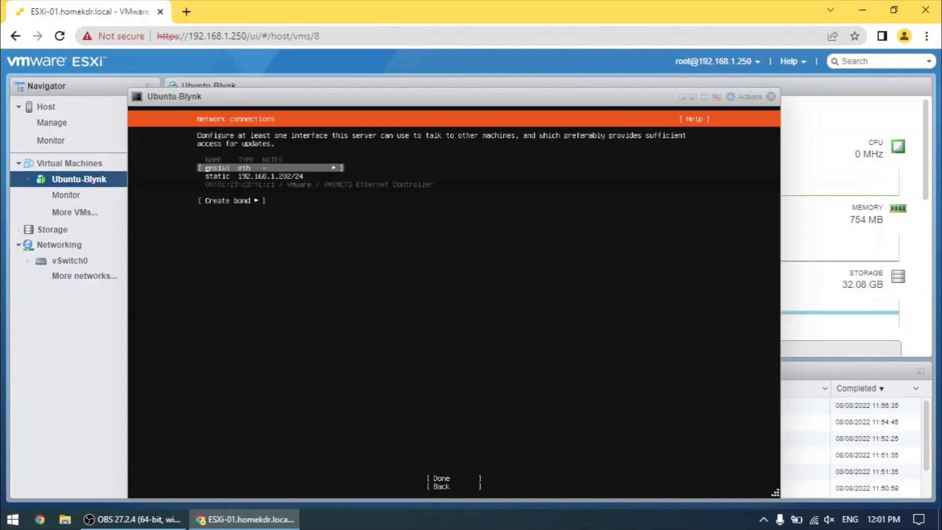
# View the detailed information for the ens160 interface to check its address settings.
pyautogui.press('Return')
pyautogui.press('Down')
pyautogui.press('Return')
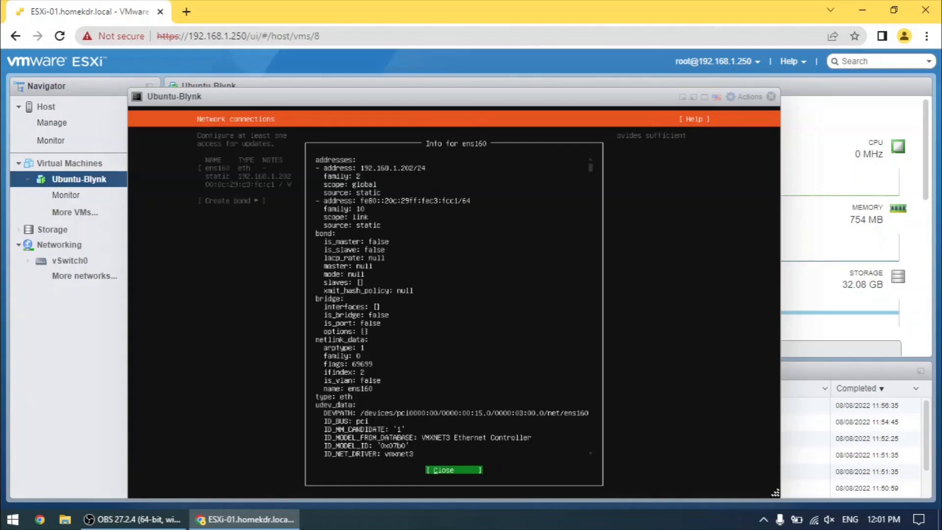
# Close the interface information, accept the network connections, leave the proxy address blank and keep the default Ubuntu archive mirror.
pyautogui.press('Return')
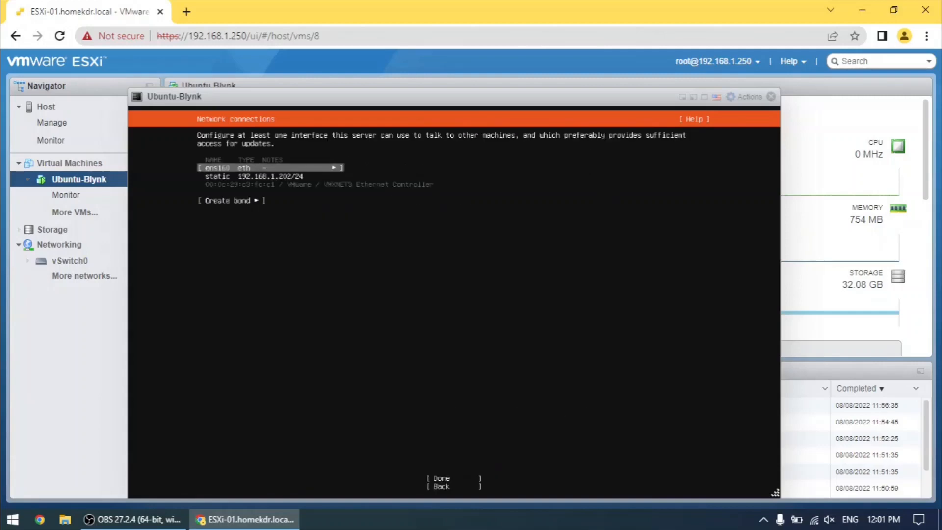
pyautogui.press('Down')
pyautogui.press('Down')
pyautogui.press('Return')
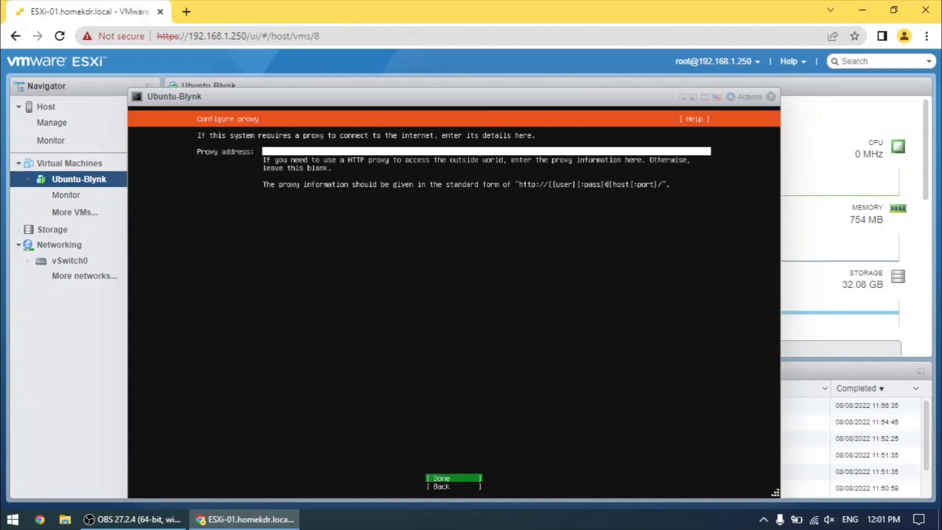
pyautogui.press('Return')
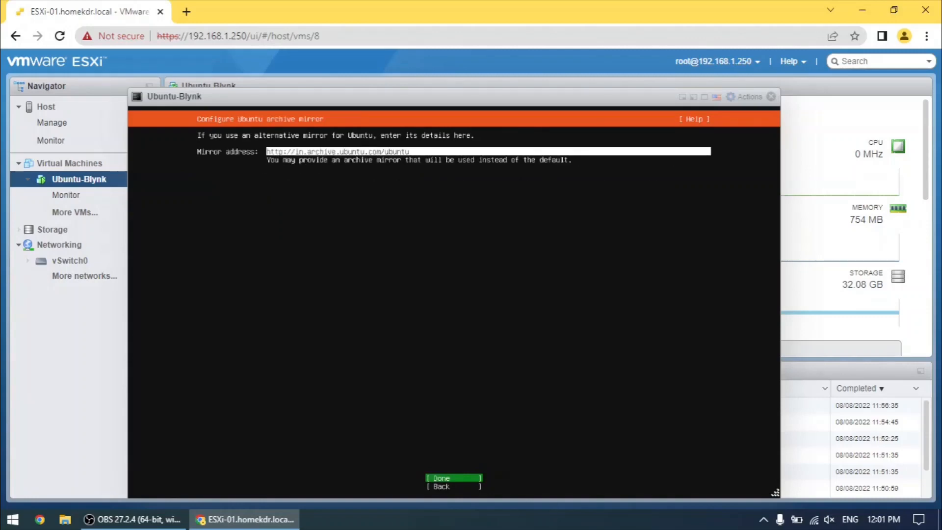
pyautogui.press('Return')
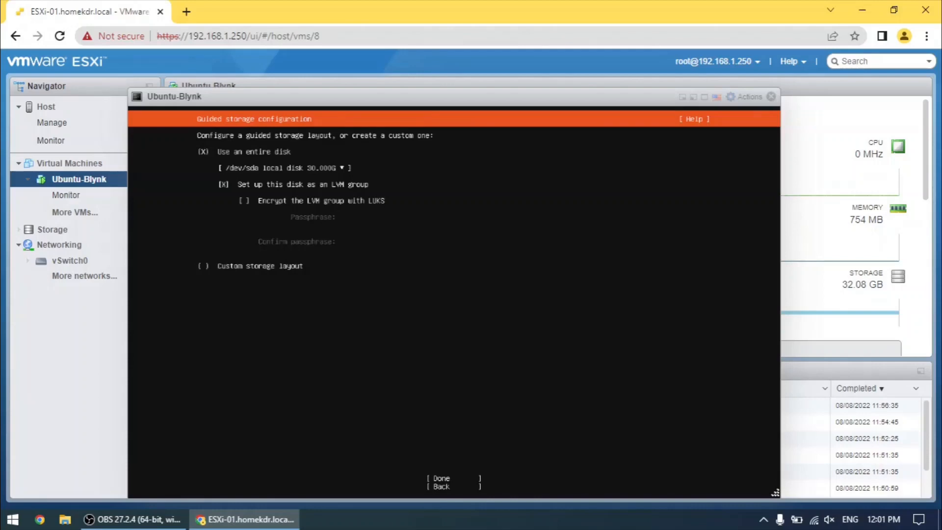
# Accept the guided storage layout using the entire /dev/sda disk as an LVM group without LUKS encryption.
pyautogui.press('Tab')
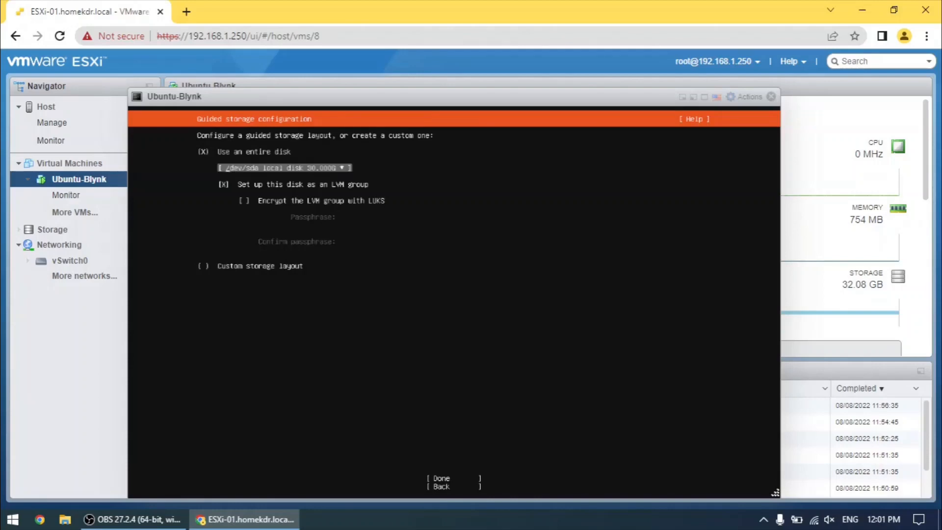
pyautogui.press('Tab')
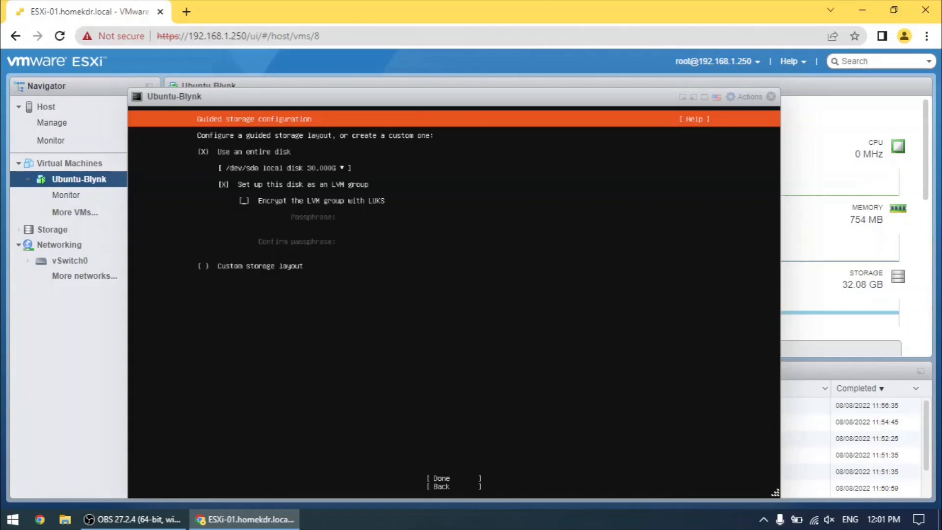
pyautogui.press('Tab')
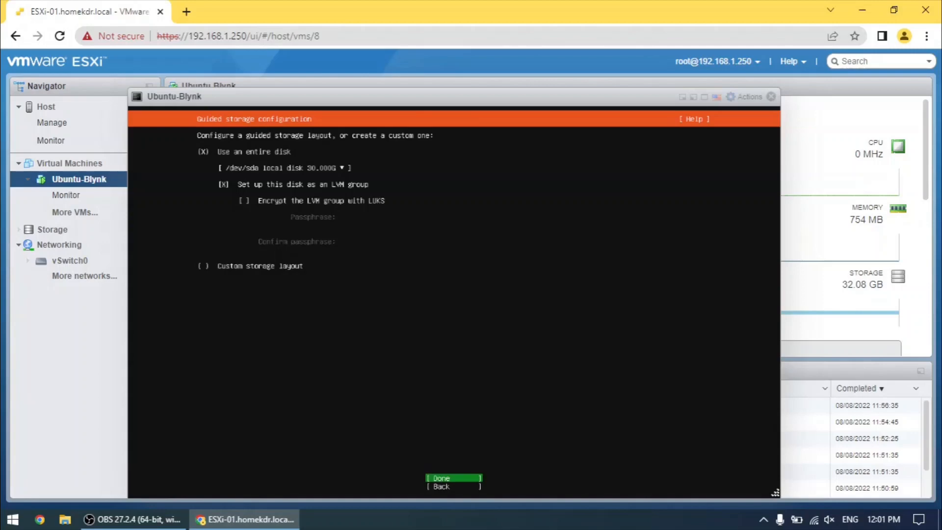
pyautogui.press('Return')
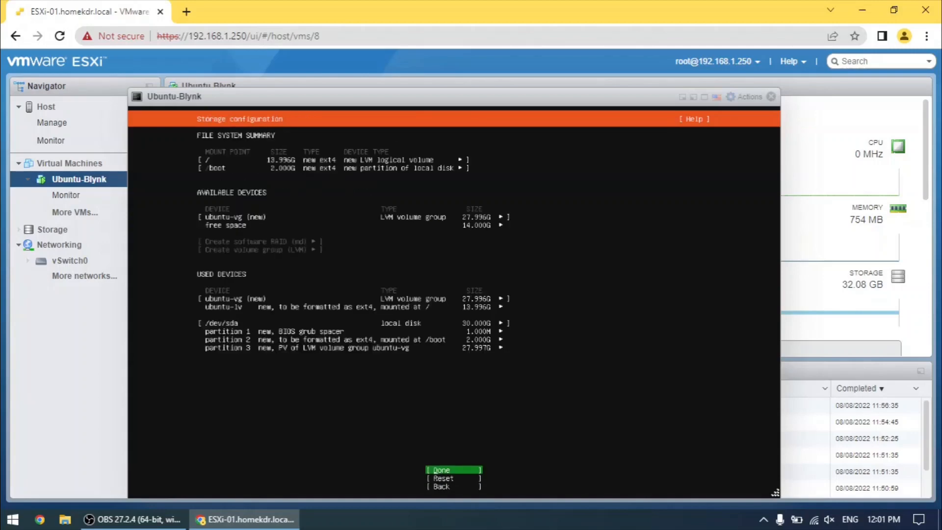
# Edit the ubuntu-lv logical volume, set its size to 27.996G and save it with format ext4 and mount /.
pyautogui.hotkey('shift', 'Tab')
pyautogui.press('Down')
pyautogui.press('Return')
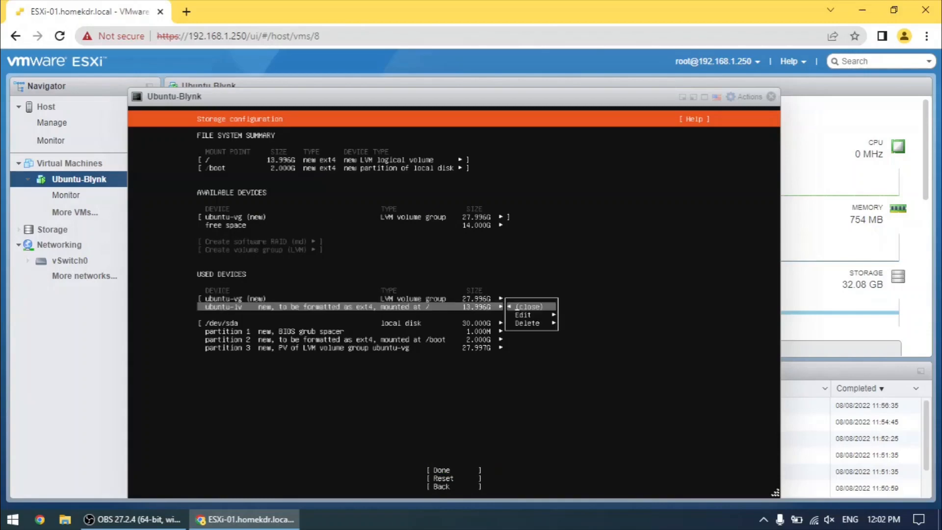
pyautogui.press('Down')
pyautogui.press('Return')
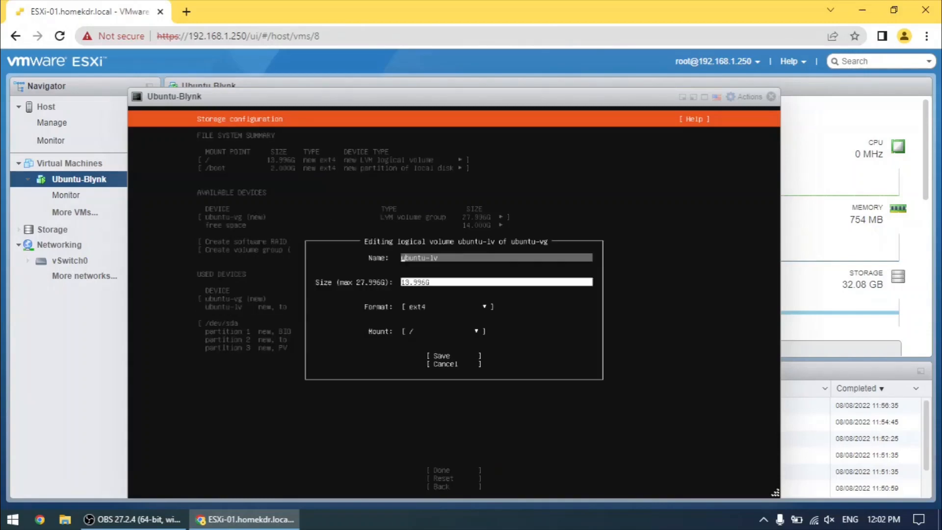
pyautogui.press('Tab')
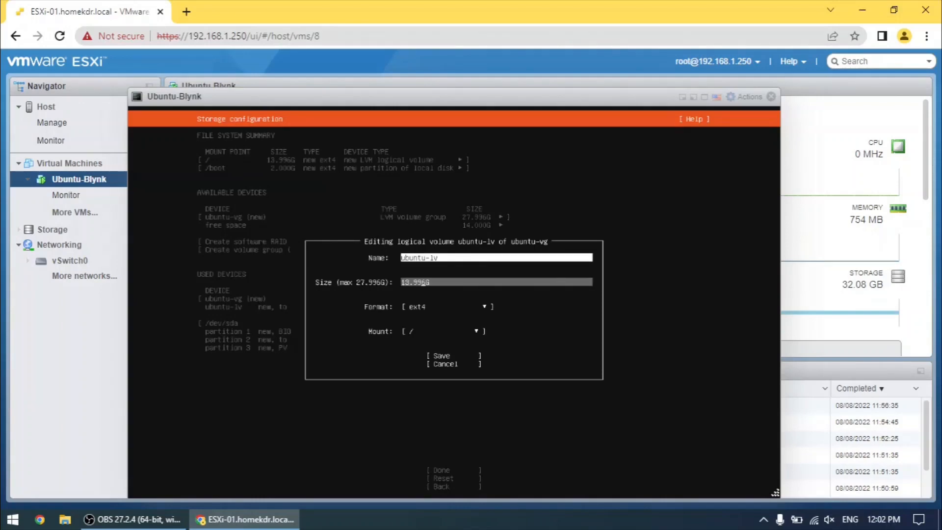
pyautogui.press('BackSpace')
pyautogui.press('BackSpace')
pyautogui.press('BackSpace')
pyautogui.press('BackSpace')
pyautogui.press('BackSpace')
pyautogui.press('BackSpace')
pyautogui.write('27.996G')
pyautogui.press('Tab')
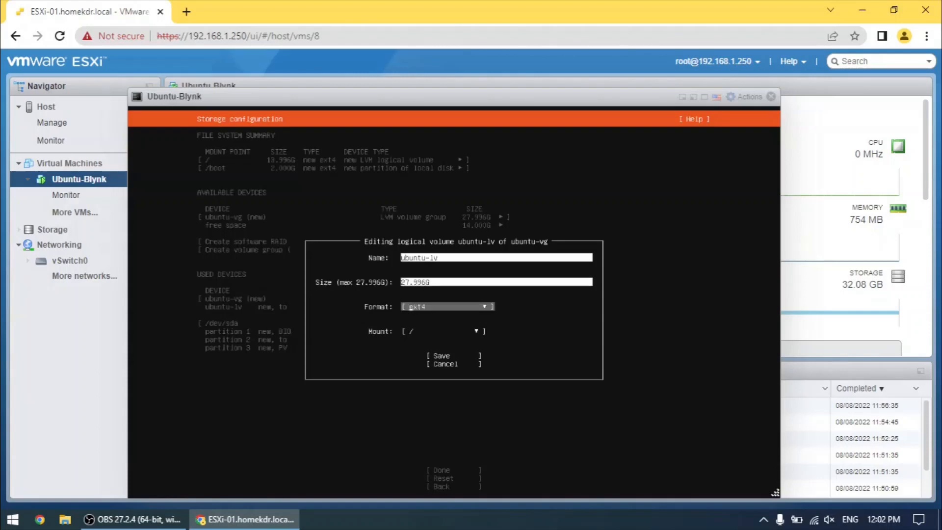
pyautogui.press('Tab')
pyautogui.press('Tab')
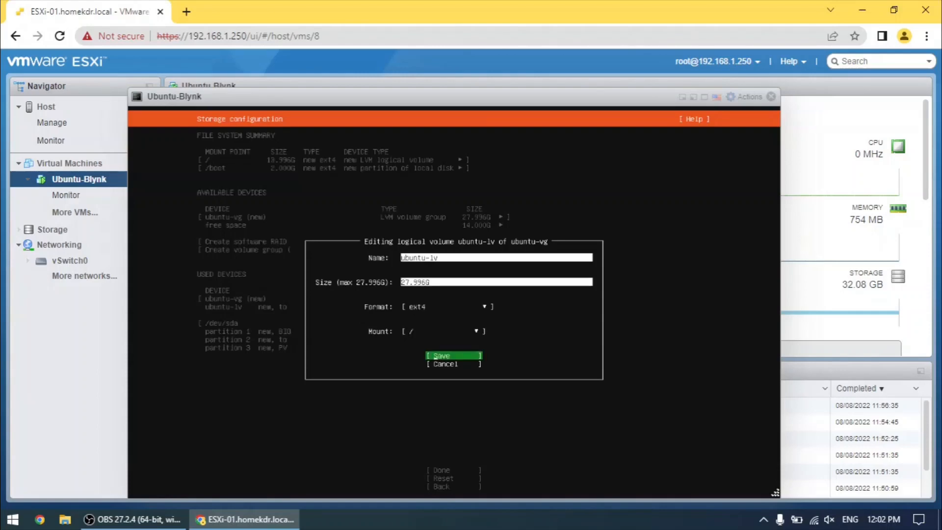
pyautogui.press('Return')
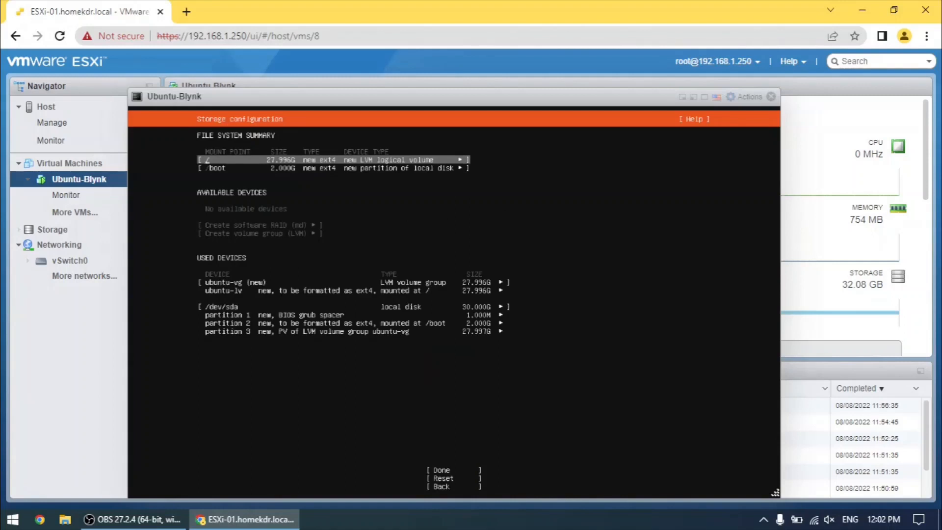
# Accept the storage configuration and confirm the destructive action to begin the installation.
pyautogui.press('Down')
pyautogui.press('Down')
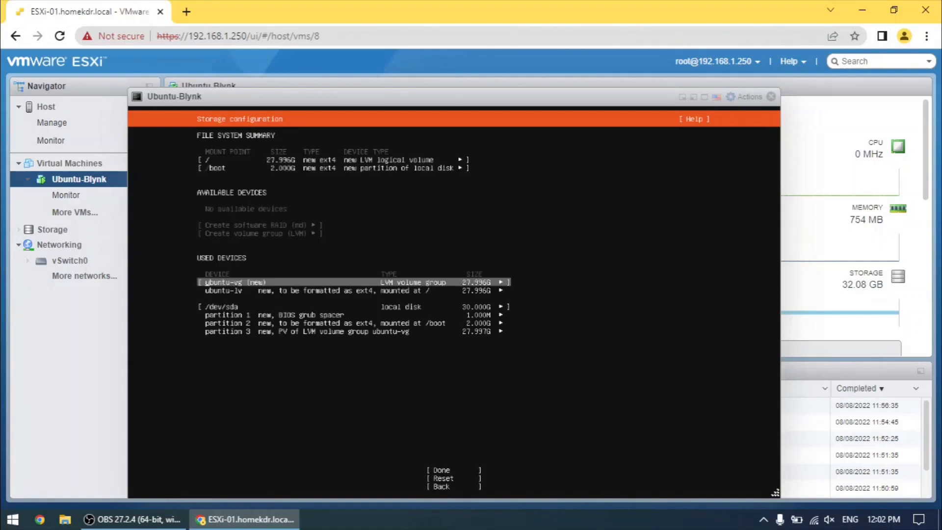
pyautogui.press('Down')
pyautogui.press('Down')
pyautogui.press('Down')
pyautogui.press('Down')
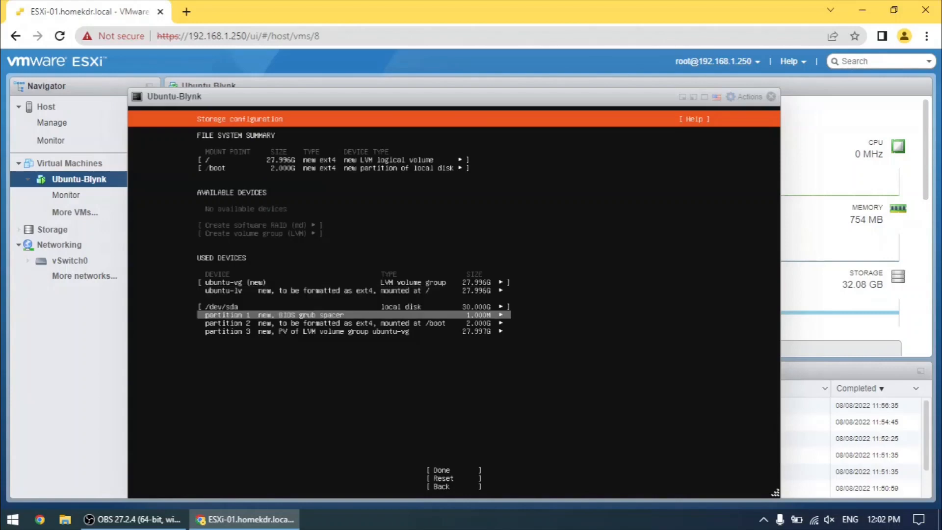
pyautogui.press('Down')
pyautogui.press('Down')
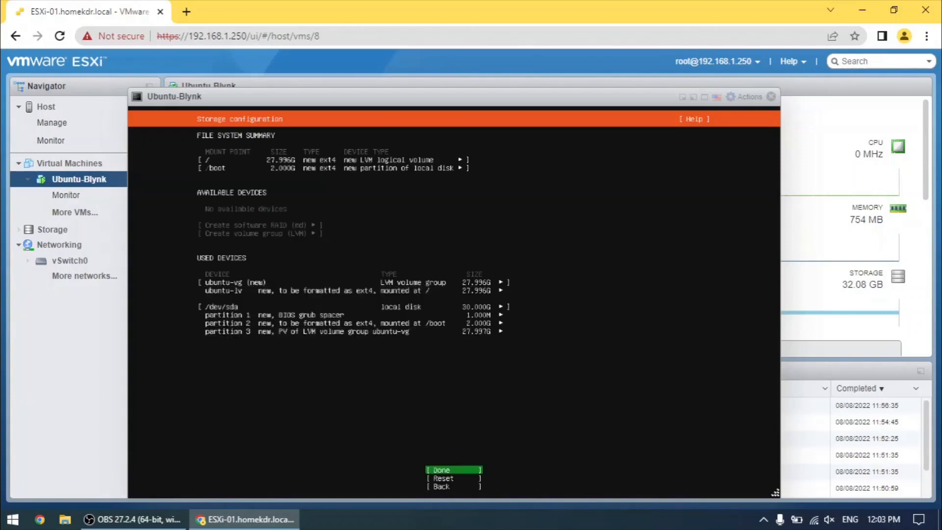
pyautogui.press('Return')
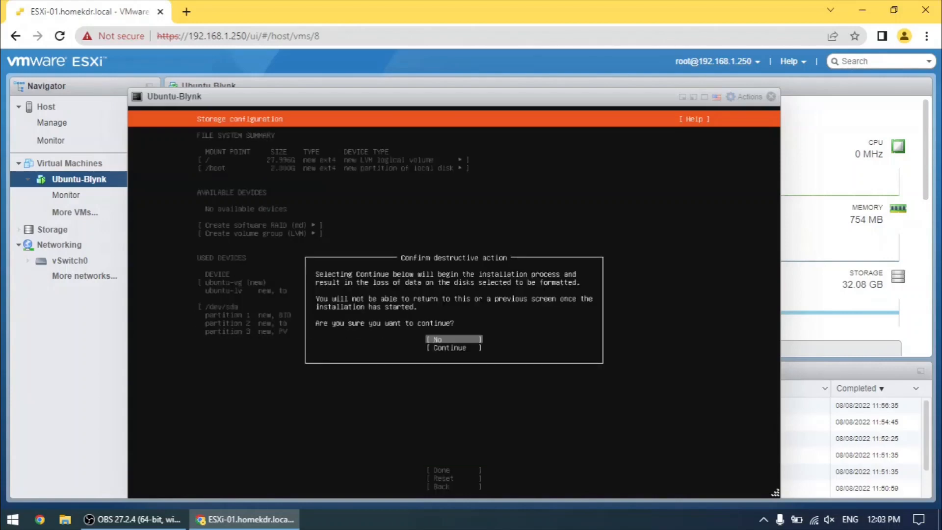
pyautogui.press('Down')
pyautogui.press('Return')
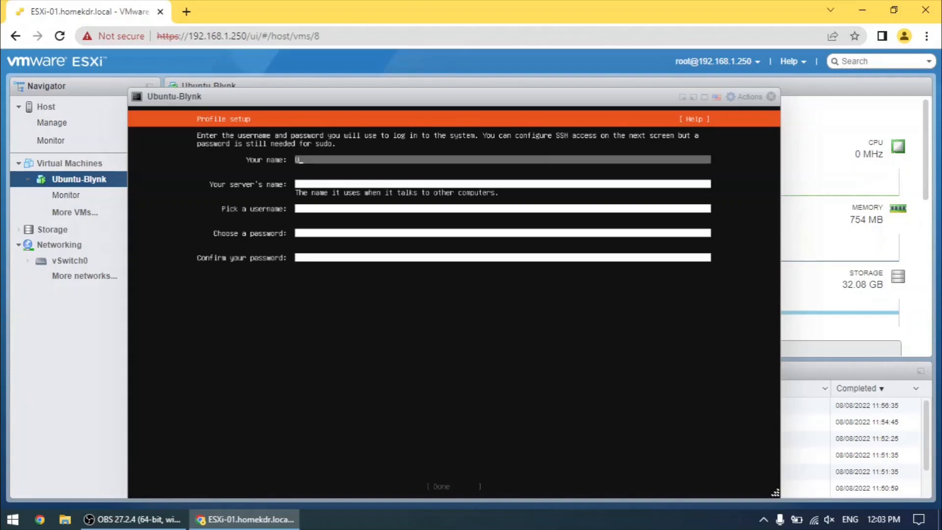
# Fill in the profile with the name Blynk, server name ubuntu-blynk and username blynk.
pyautogui.write('Blynk')
pyautogui.press('Tab')
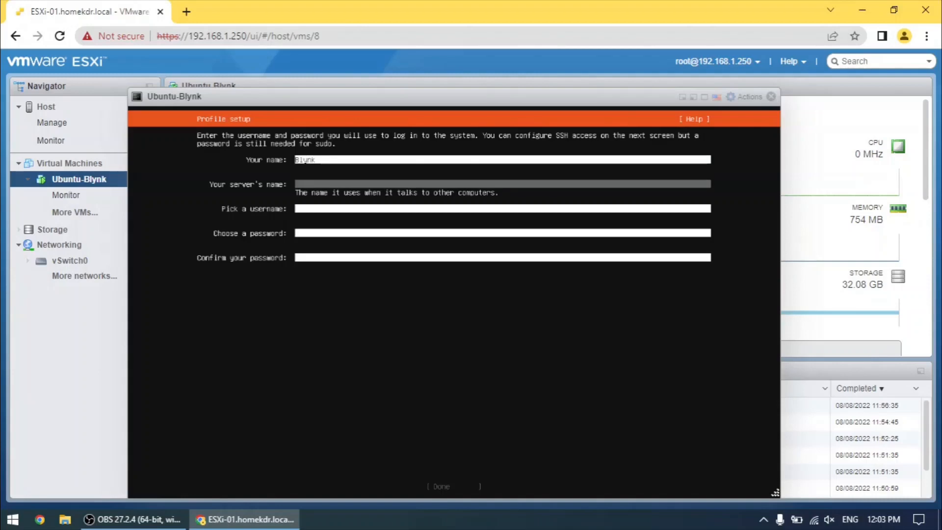
pyautogui.write('ubu')
pyautogui.write('ntu-')
pyautogui.write('blu')
pyautogui.write('nk')
pyautogui.press('Tab')
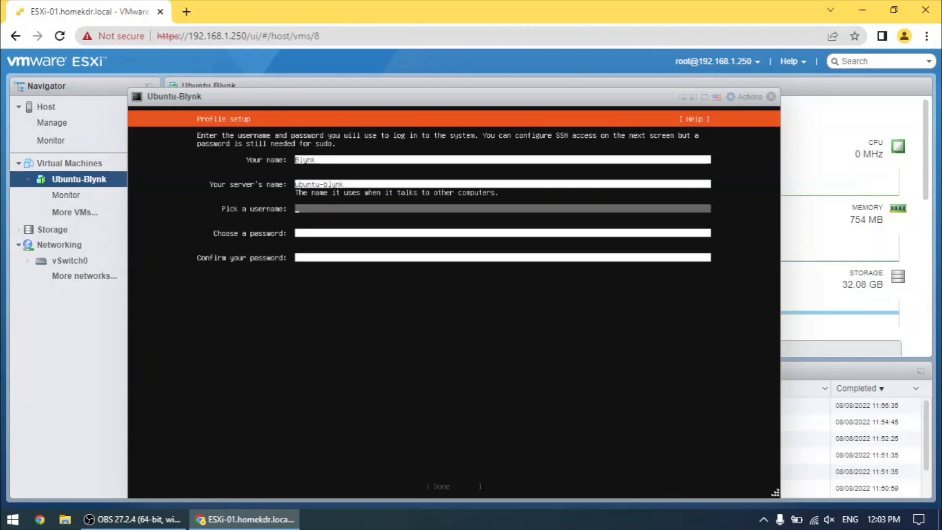
pyautogui.write('blynk')
pyautogui.press('Tab')
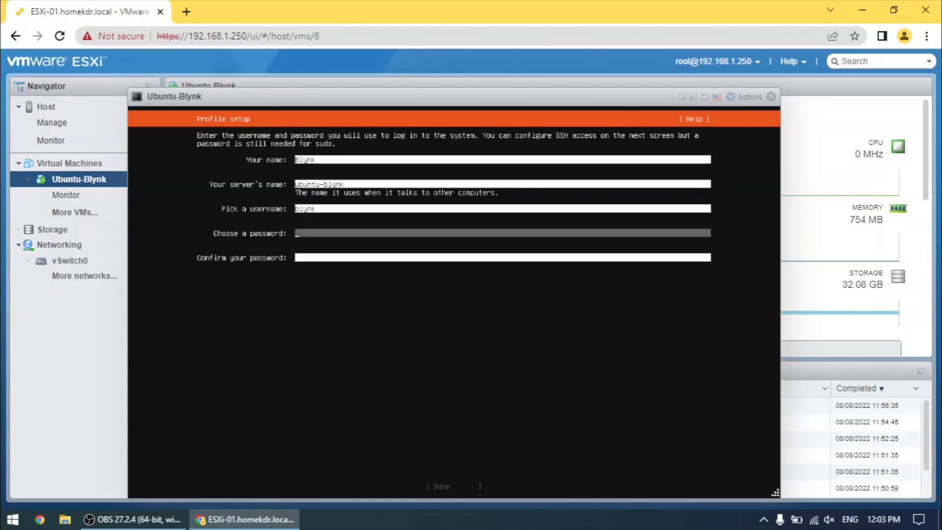
# Enter and confirm the account password, and submit the profile setup.
pyautogui.write('************')
pyautogui.press('Tab')
pyautogui.write('*******')
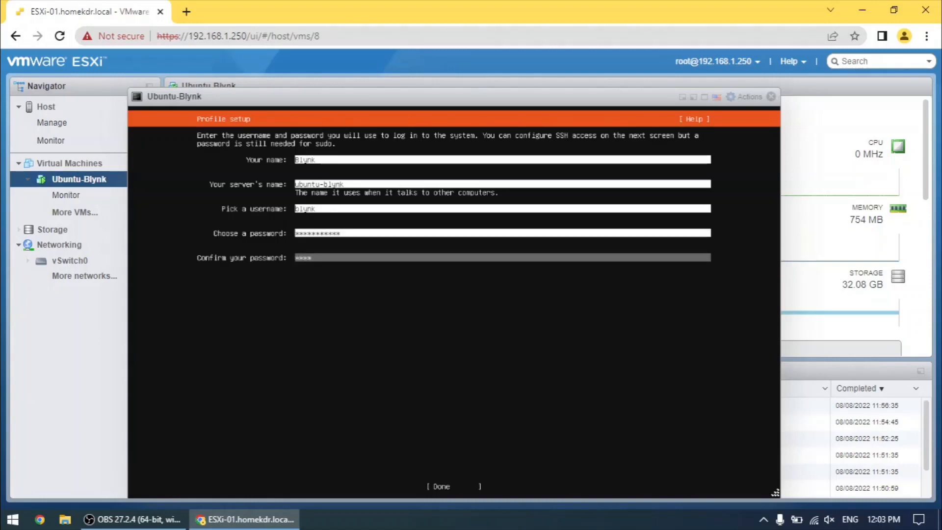
pyautogui.write('*****')
pyautogui.press('Tab')
pyautogui.press('Return')
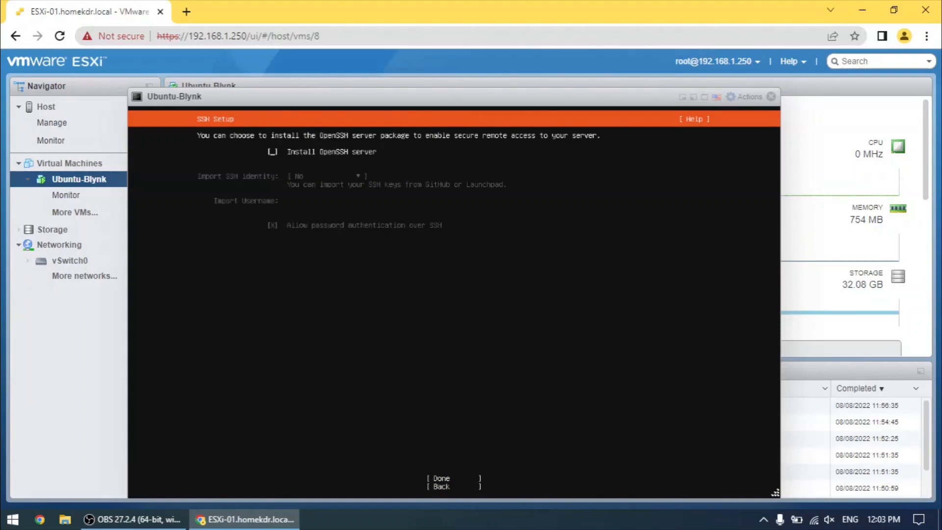
# Enable installation of the OpenSSH server without importing an SSH identity, and continue to the featured snaps.
pyautogui.press('space')
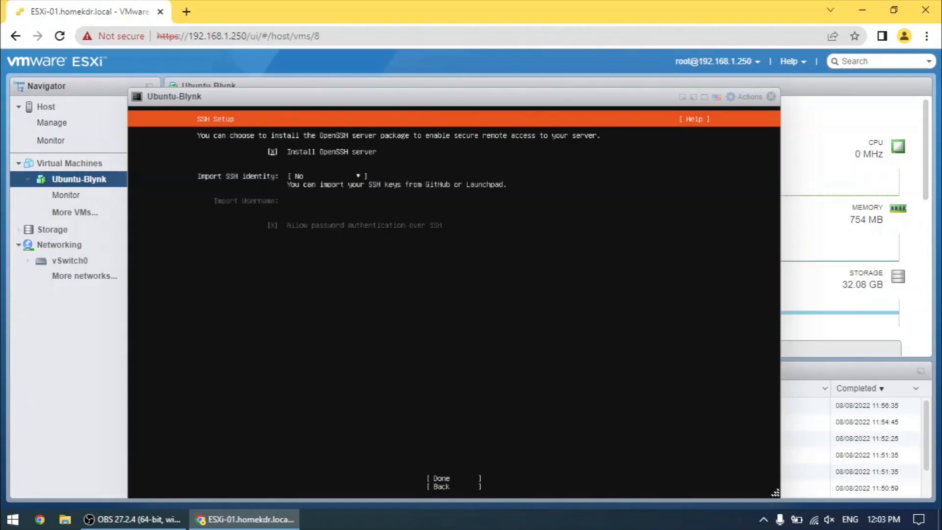
pyautogui.press('Tab')
pyautogui.press('Tab')
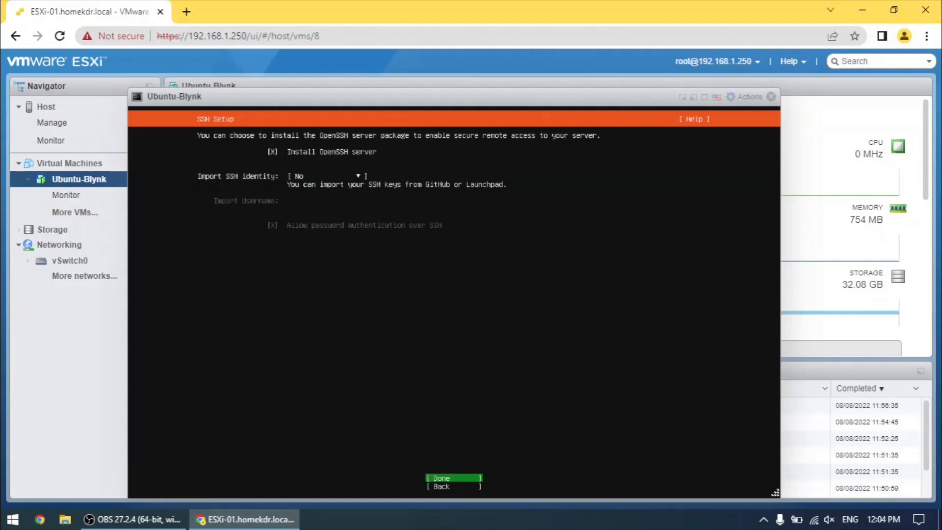
pyautogui.press('Return')
# Go through the featured server snaps and continue the installation without selecting any.
pyautogui.press('Down')
pyautogui.press('Down')
pyautogui.press('Down')
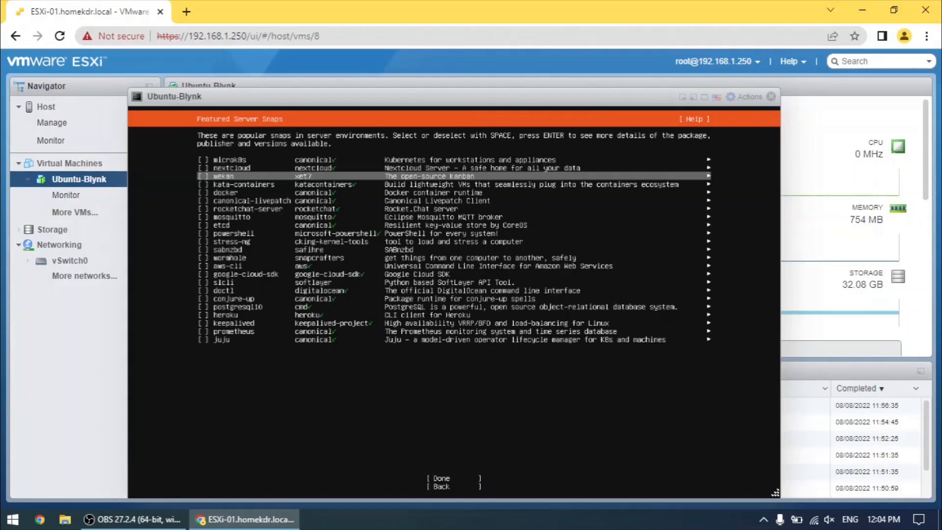
pyautogui.press('Down')
pyautogui.press('Down')
pyautogui.press('Down')
pyautogui.press('Down')
pyautogui.press('Down')
pyautogui.press('Down')
pyautogui.press('Down')
pyautogui.press('Down')
pyautogui.press('Down')
pyautogui.press('Down')
pyautogui.press('Down')
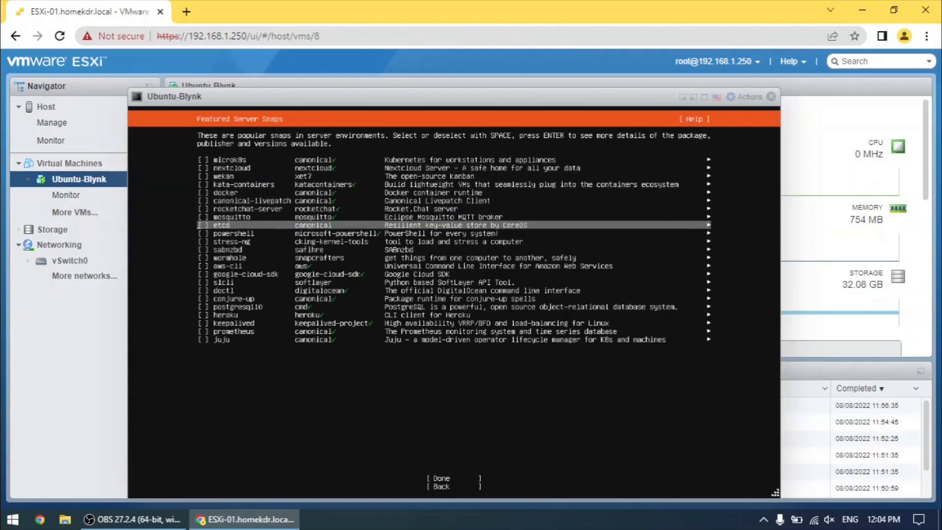
pyautogui.press('Down')
pyautogui.press('Down')
pyautogui.press('Down')
pyautogui.press('Down')
pyautogui.press('Down')
pyautogui.press('Down')
pyautogui.press('Down')
pyautogui.press('Down')
pyautogui.press('Down')
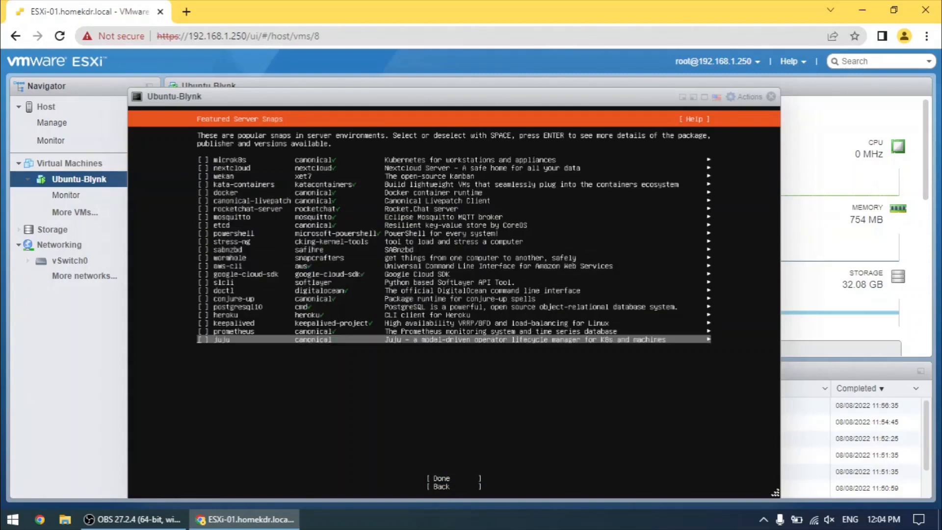
pyautogui.press('Return')
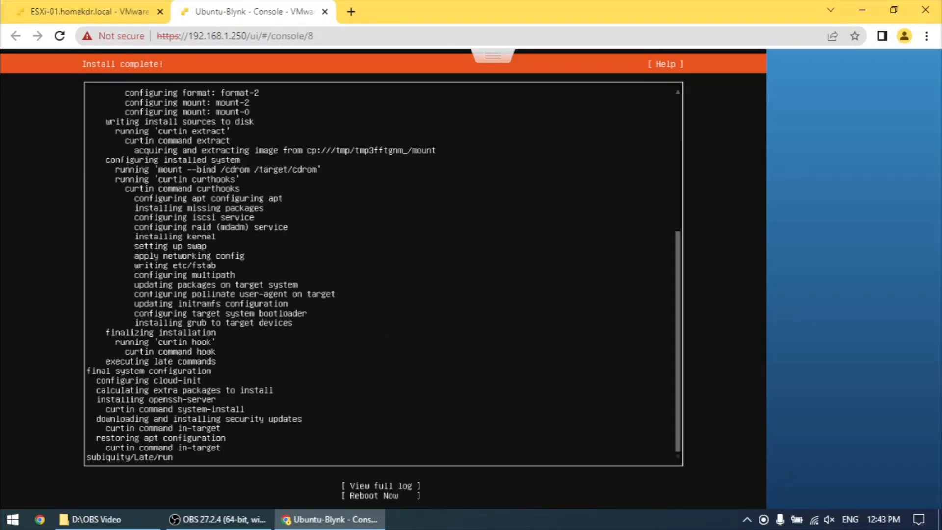
# Reboot the virtual machine from the completed Ubuntu installation.
pyautogui.press('Tab')
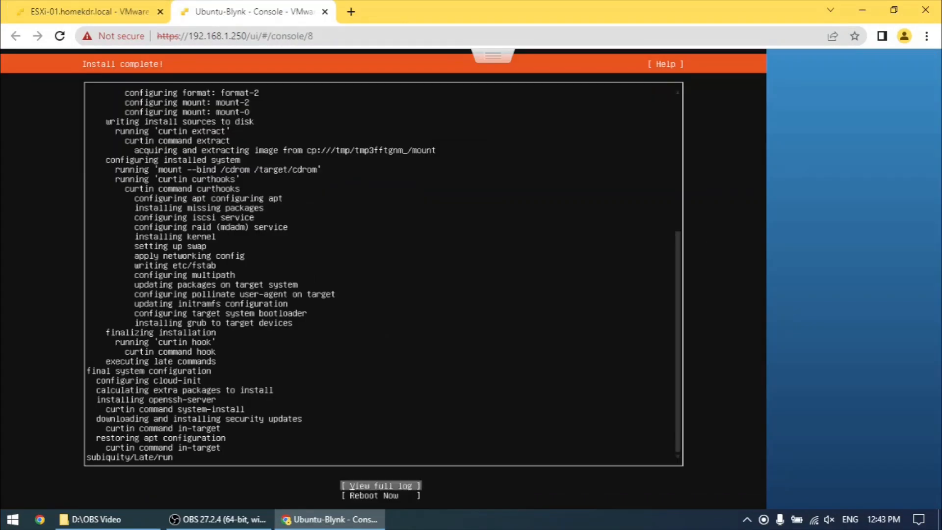
pyautogui.press('Down')
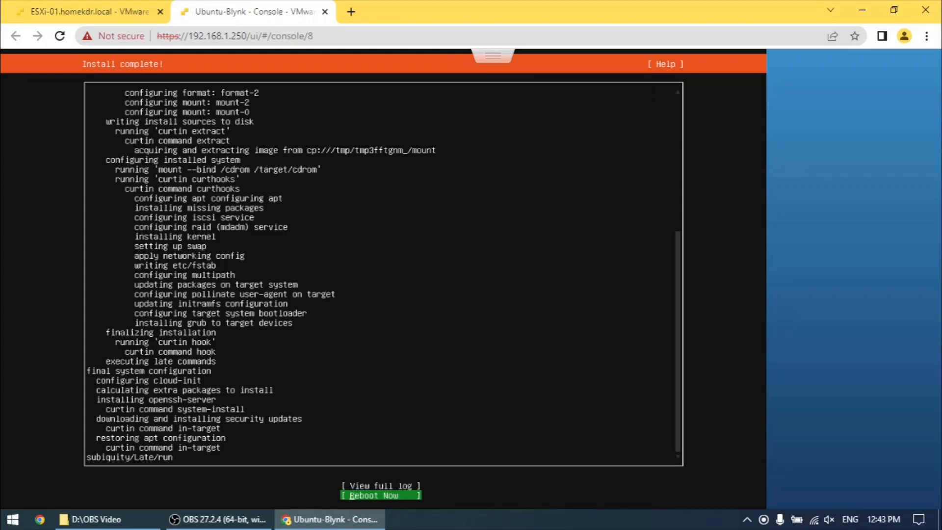
pyautogui.press('Return')
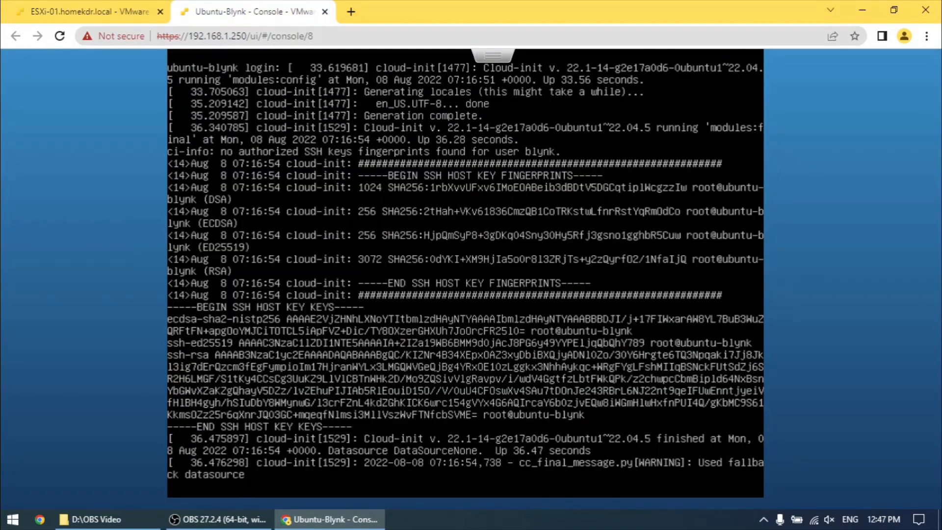
# Log in to the ubuntu-blynk console as blynk with the account password.
pyautogui.press('Return')
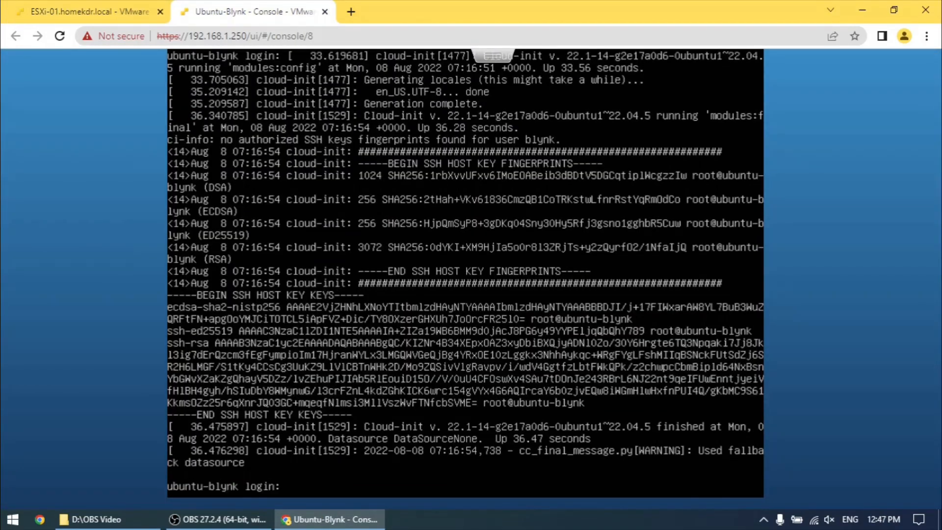
pyautogui.write('blynk')
pyautogui.press('Return')
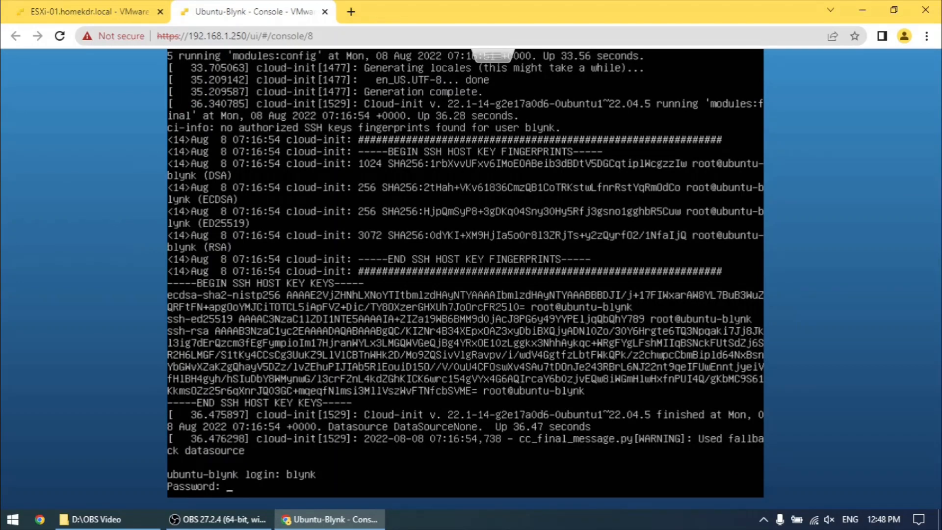
pyautogui.press('Return')
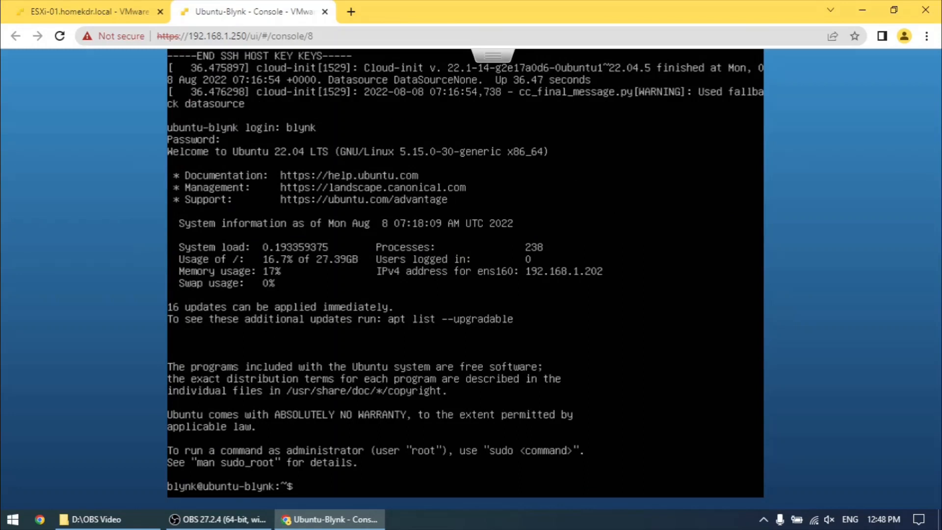
# Run ip a to check the addresses of the server's network interfaces.
pyautogui.write('ip a')
pyautogui.press('Return')
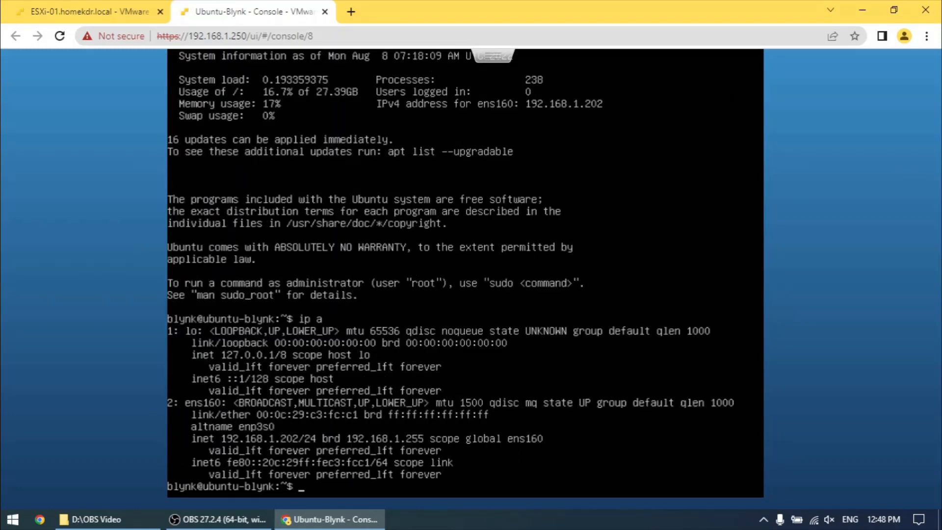